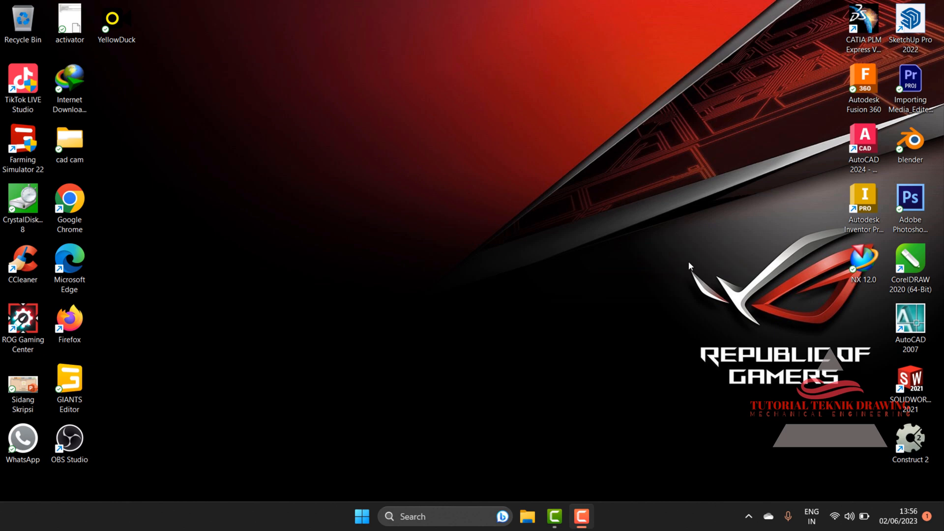
Step: Refresh the desktop and launch NX 12.0
right_click(707, 207)
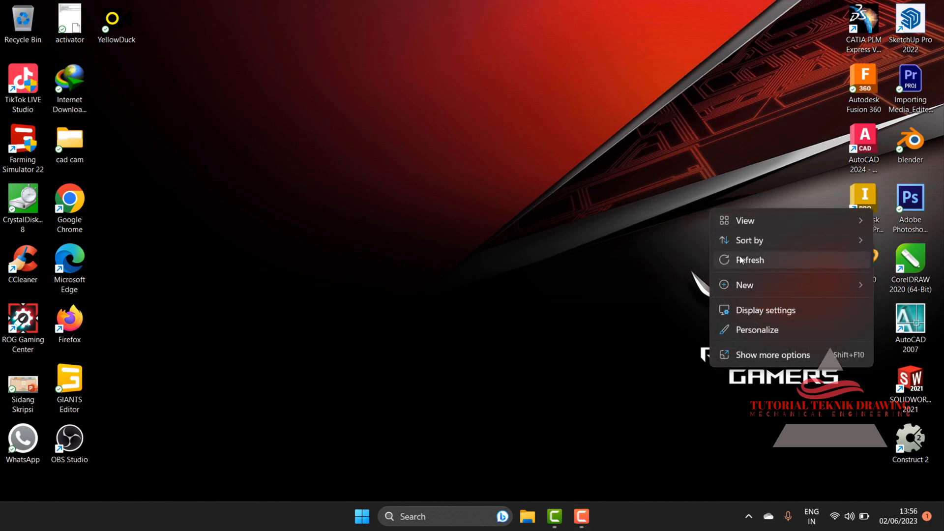
click(740, 256)
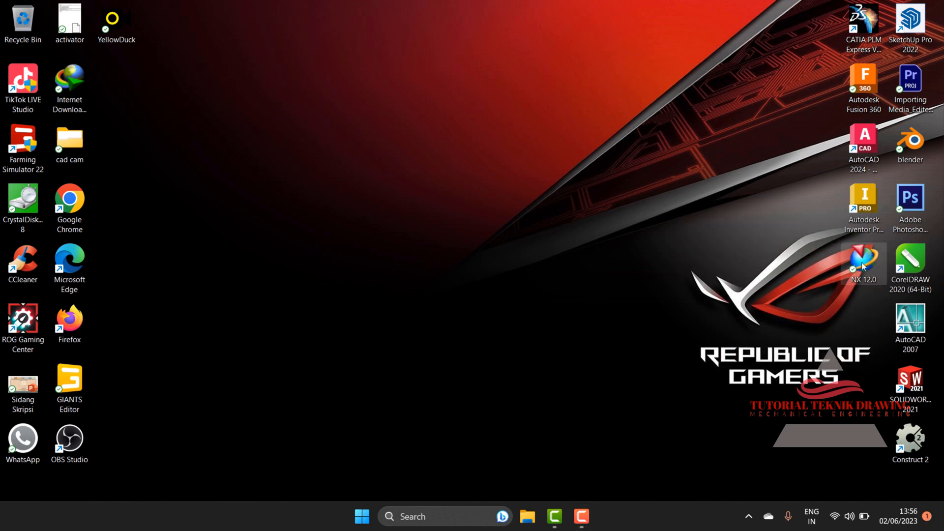
double_click(861, 262)
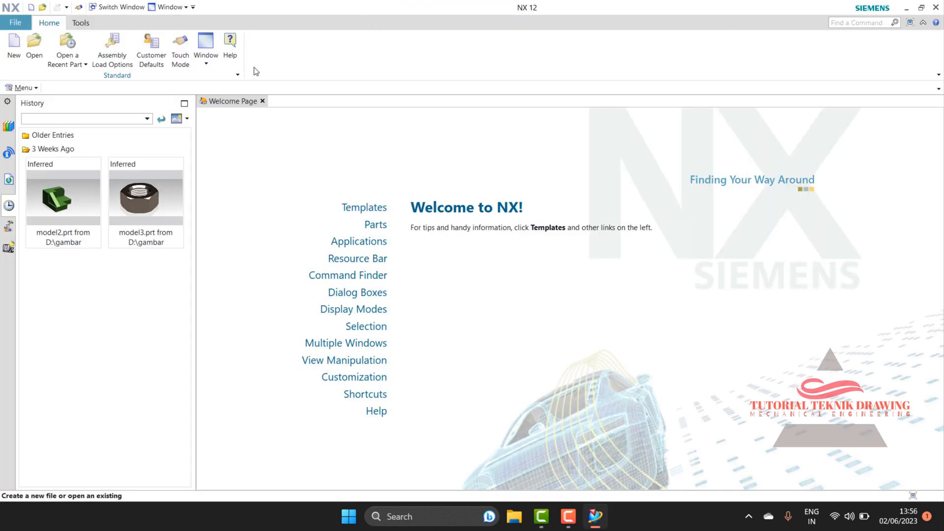
Step: Create a new part file from the Model template in millimetres, using the name model1.prt
click(14, 43)
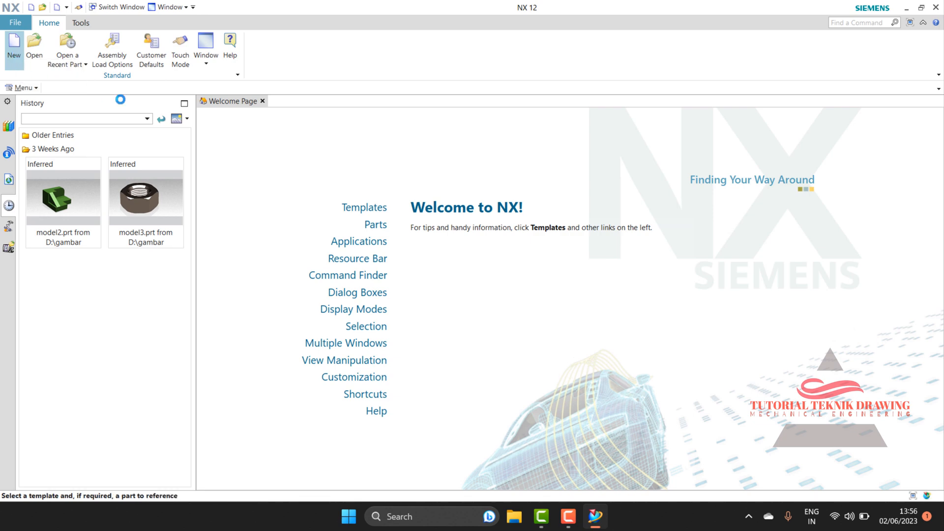
click(247, 162)
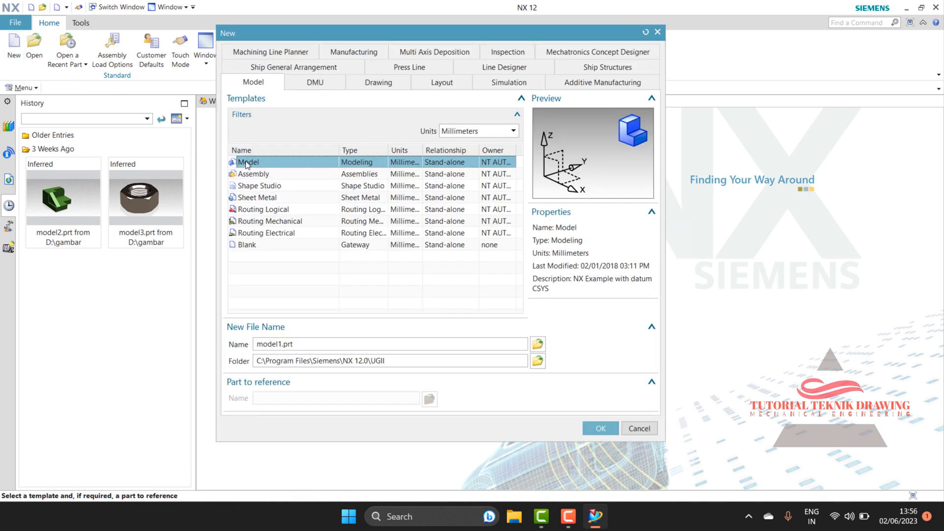
click(601, 428)
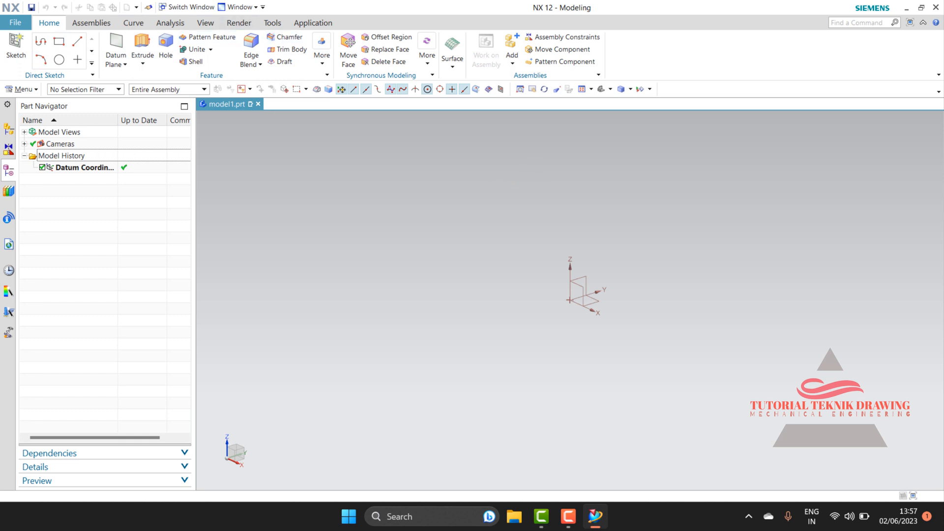
Step: Create a sketch on the horizontal XY plane of the datum coordinate system
click(14, 47)
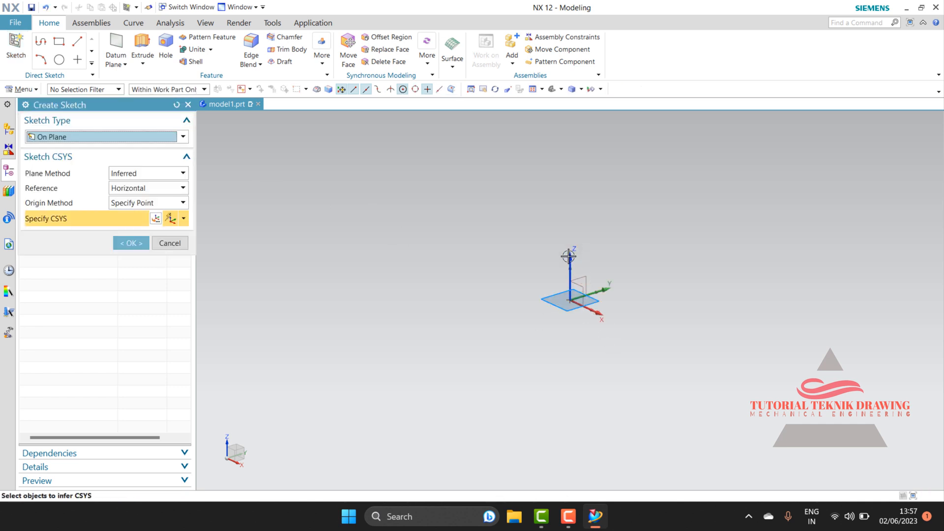
click(556, 302)
click(125, 243)
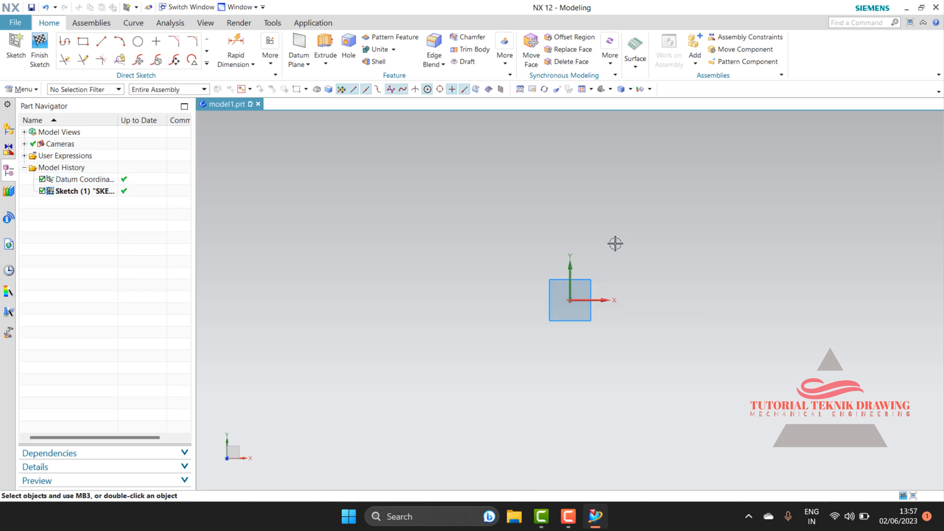
Step: Sketch a six-sided polygon centred on the origin with an inscribed radius of 25 mm and 0° rotation, and finish the sketch
click(207, 64)
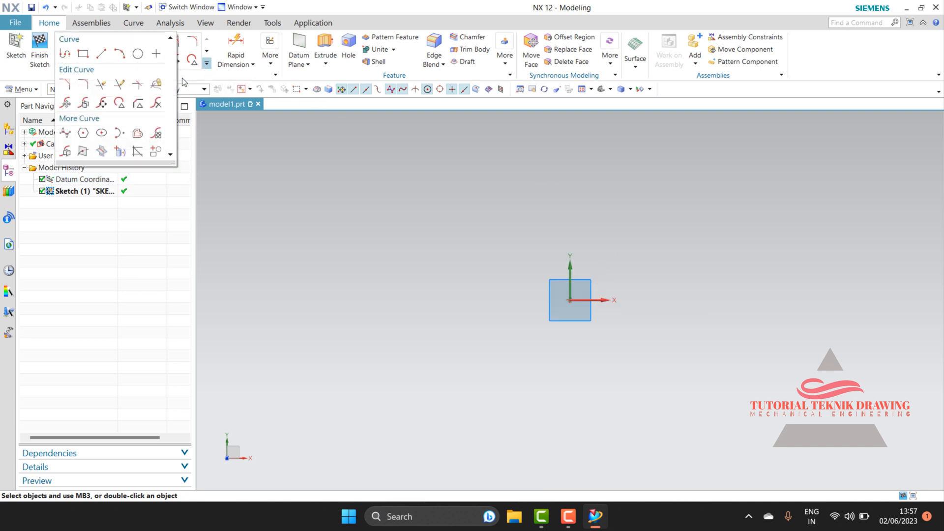
click(85, 132)
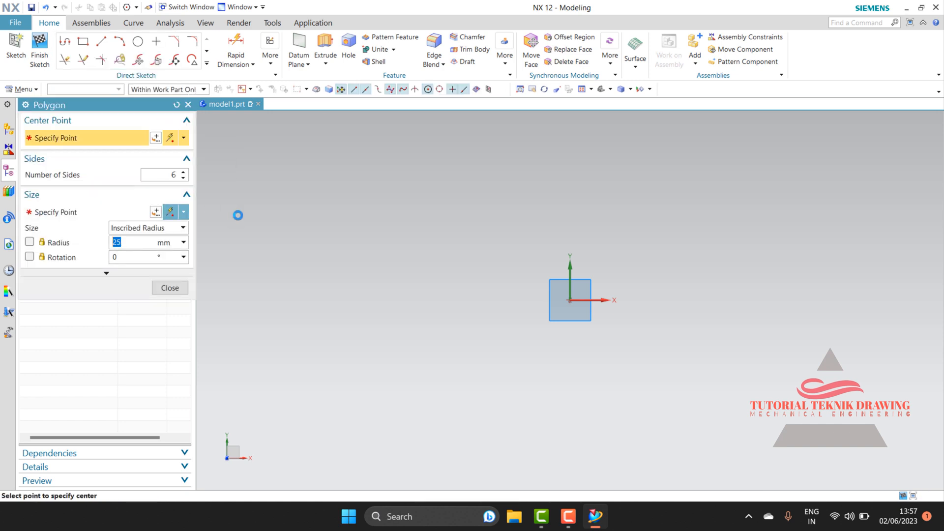
click(156, 174)
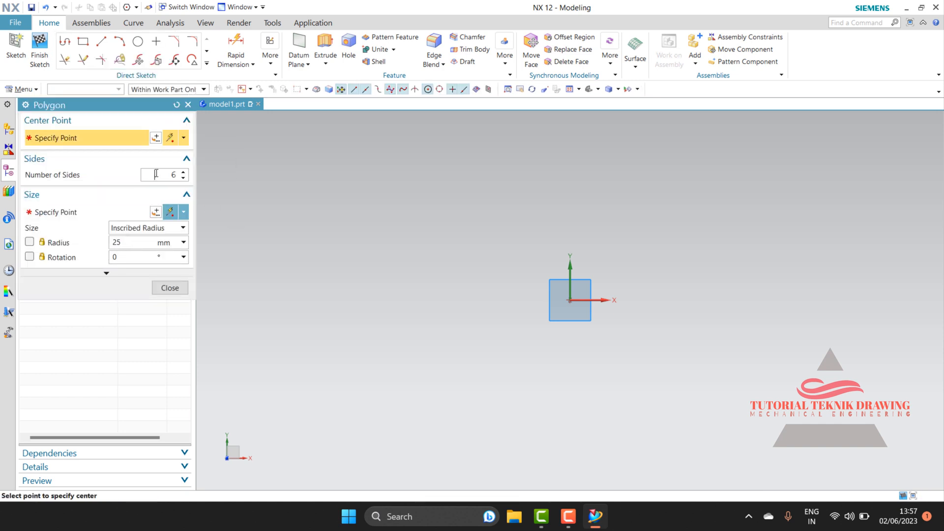
click(570, 300)
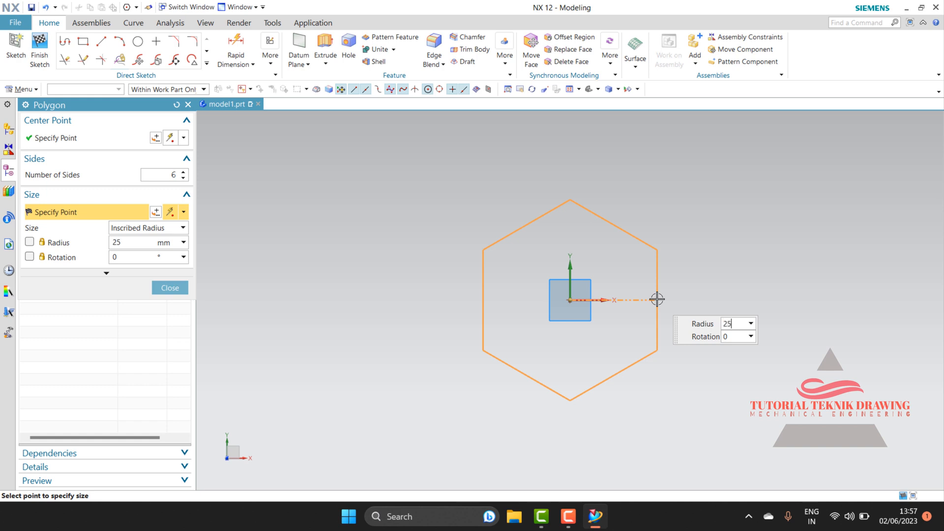
key(Tab)
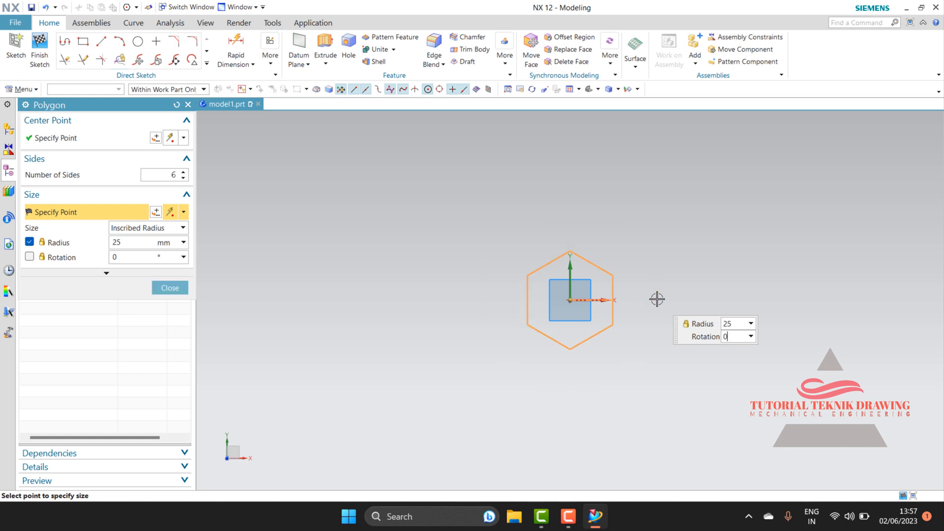
key(Return)
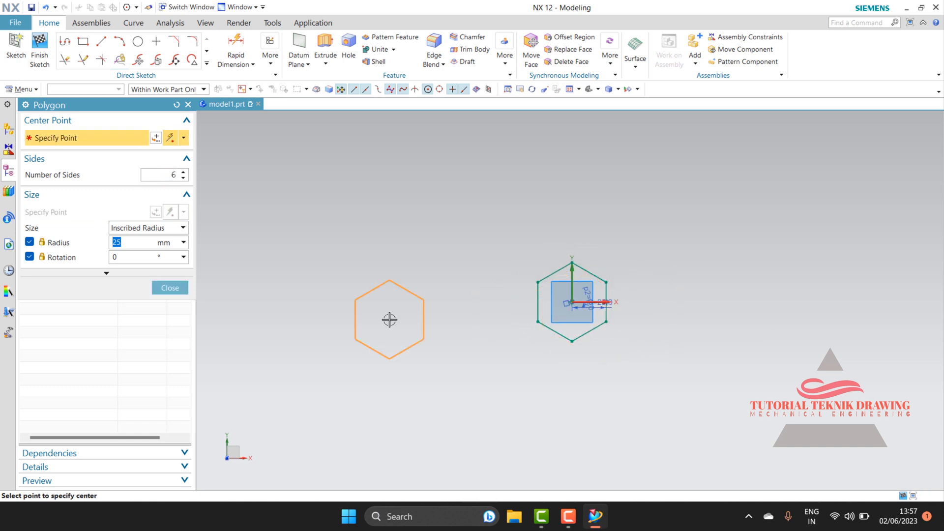
click(170, 288)
scroll(555, 325, up, 5)
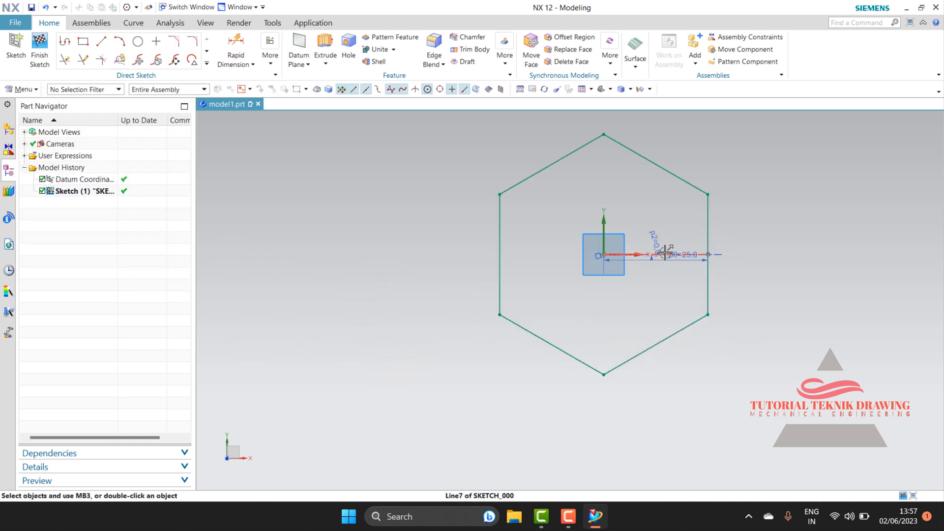
scroll(664, 253, up, 1)
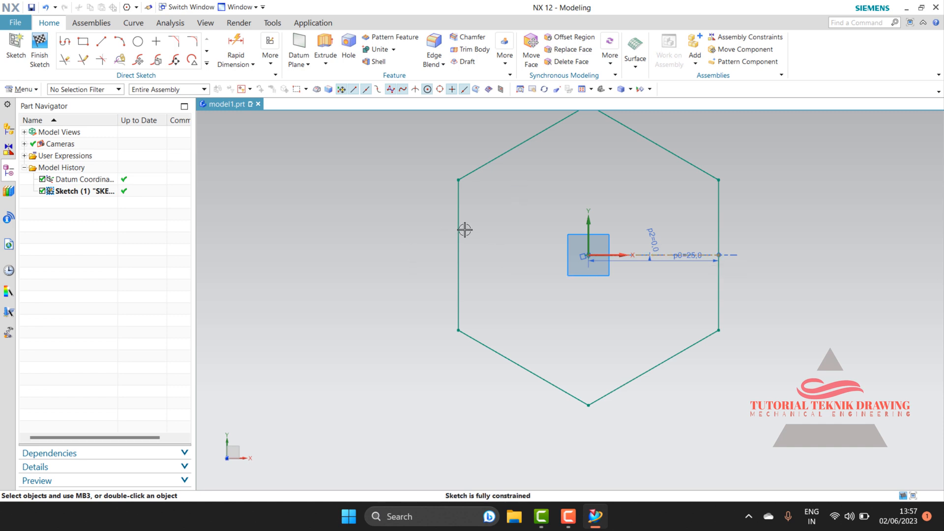
click(39, 49)
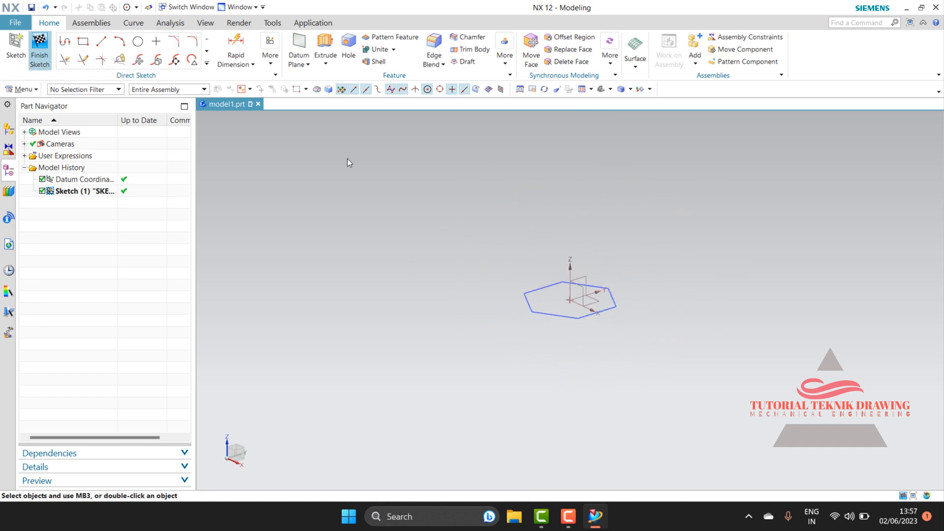
Step: Extrude the hexagon sketch upward from 0 to 25 mm as a solid body
scroll(575, 280, up, 5)
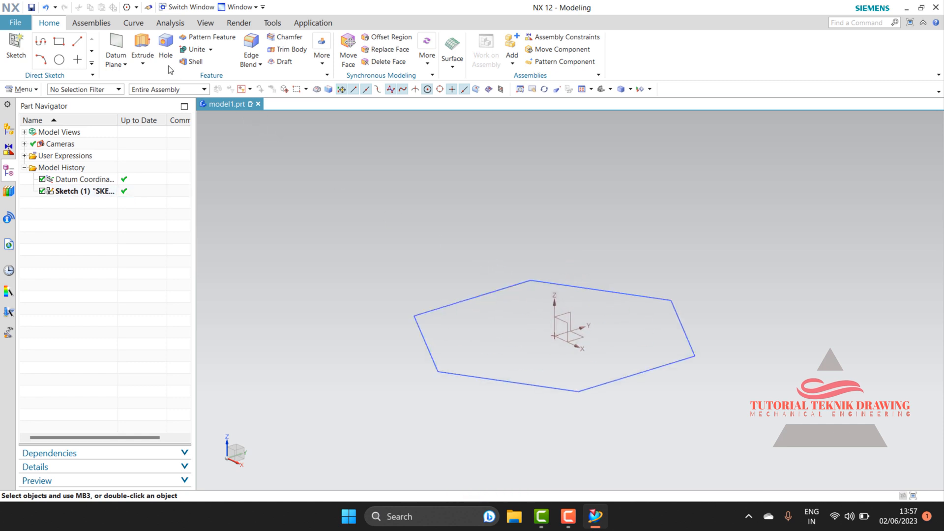
click(142, 63)
click(165, 79)
click(485, 294)
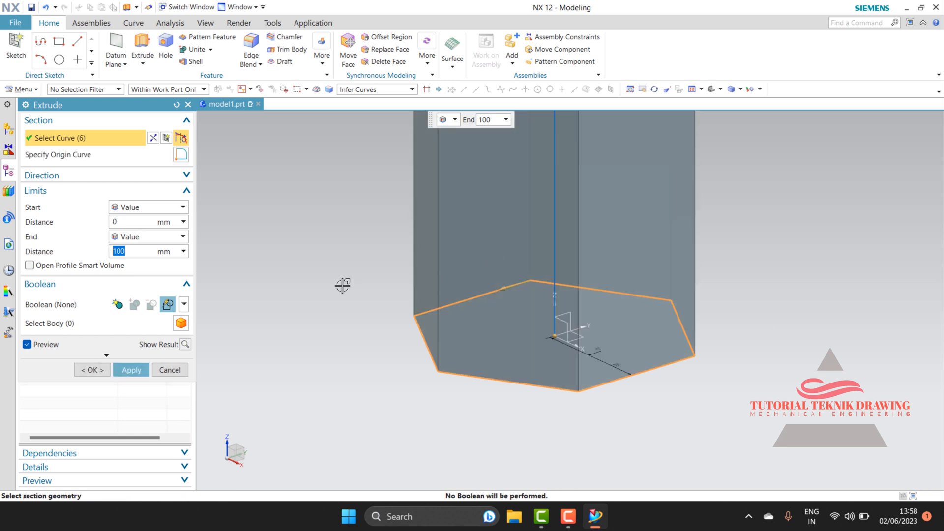
scroll(447, 274, down, 2)
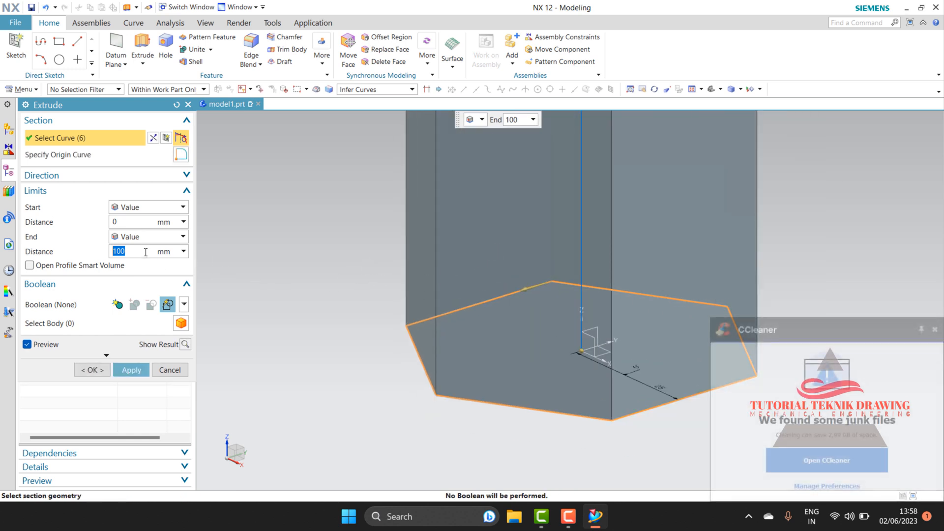
text(25)
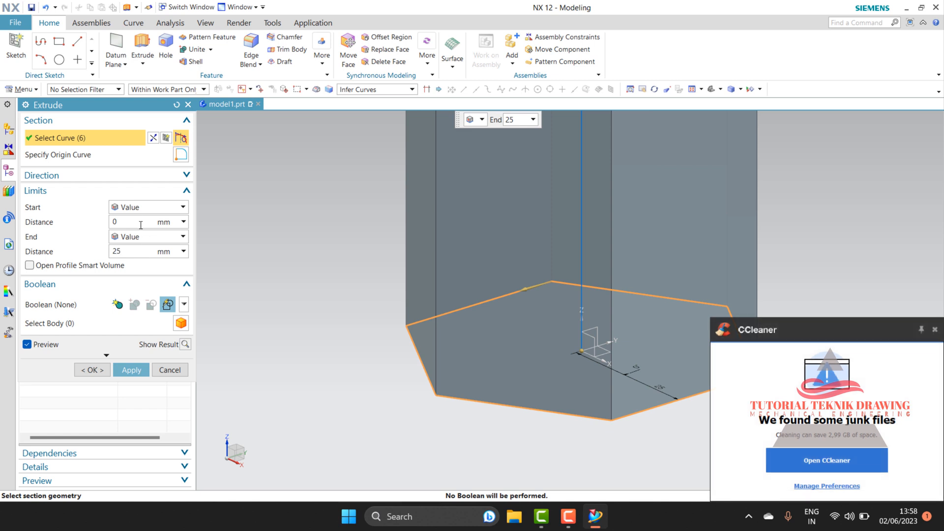
click(135, 218)
scroll(412, 250, down, 2)
scroll(290, 288, up, 3)
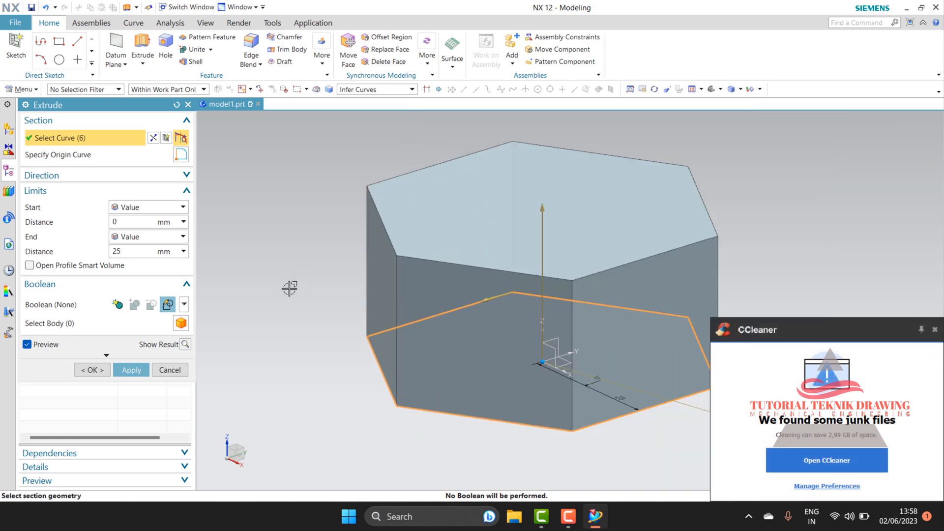
click(131, 369)
click(169, 370)
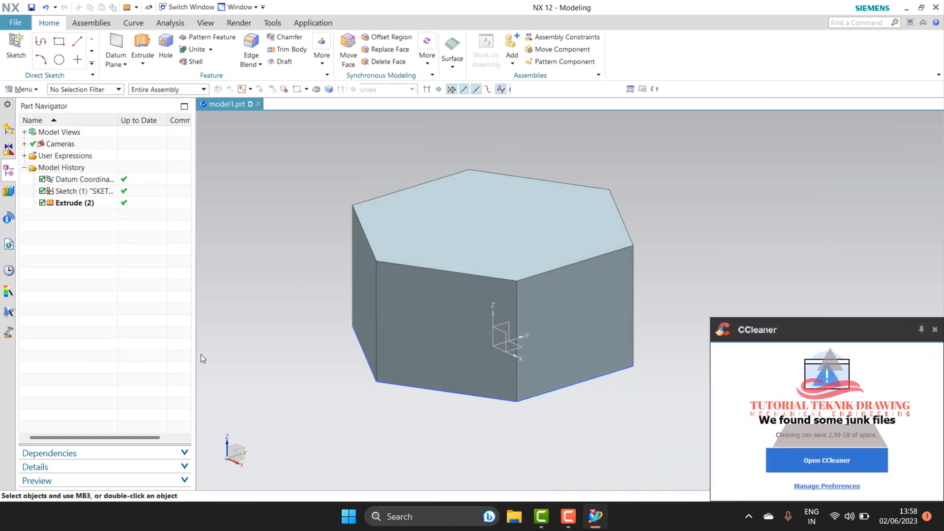
Step: Dismiss the CCleaner junk files notification
scroll(384, 299, down, 2)
click(935, 329)
scroll(583, 333, down, 3)
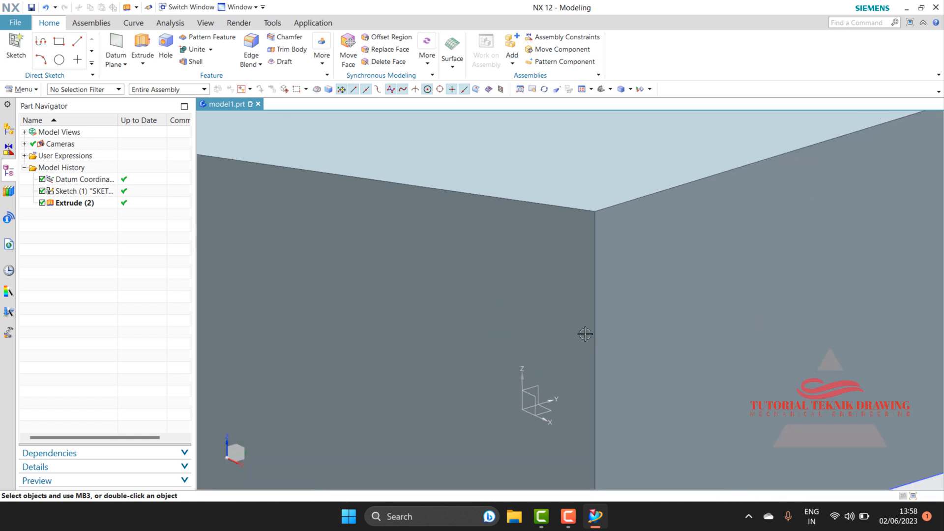
scroll(565, 344, up, 5)
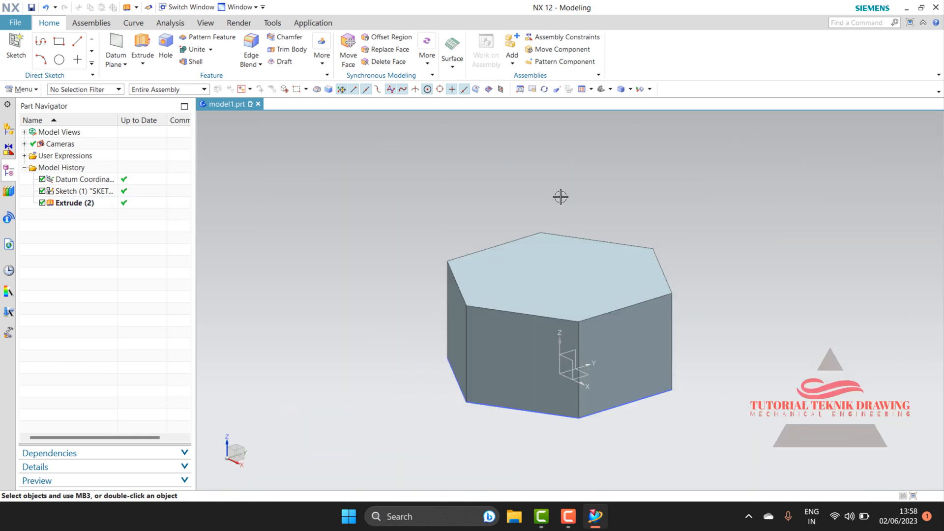
Step: Create a sketch on the top face of the hexagonal body
click(551, 266)
click(414, 209)
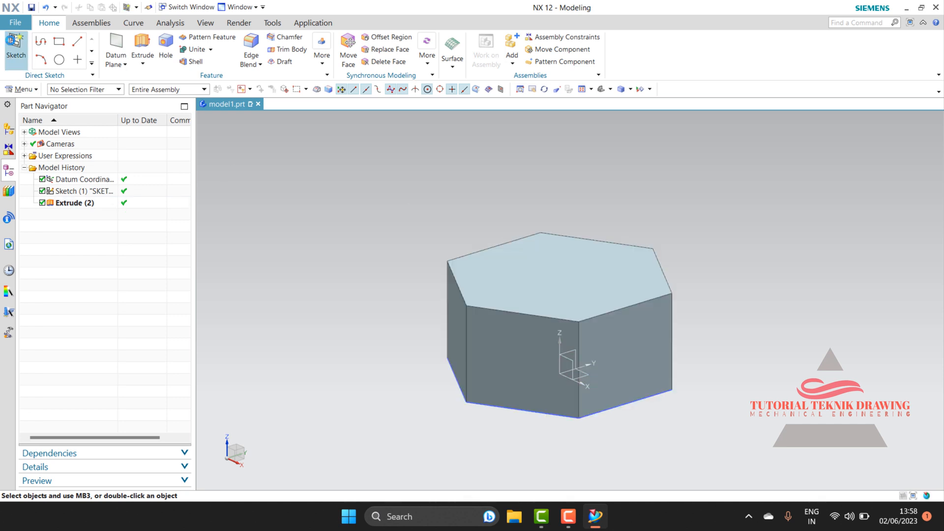
click(15, 44)
click(569, 261)
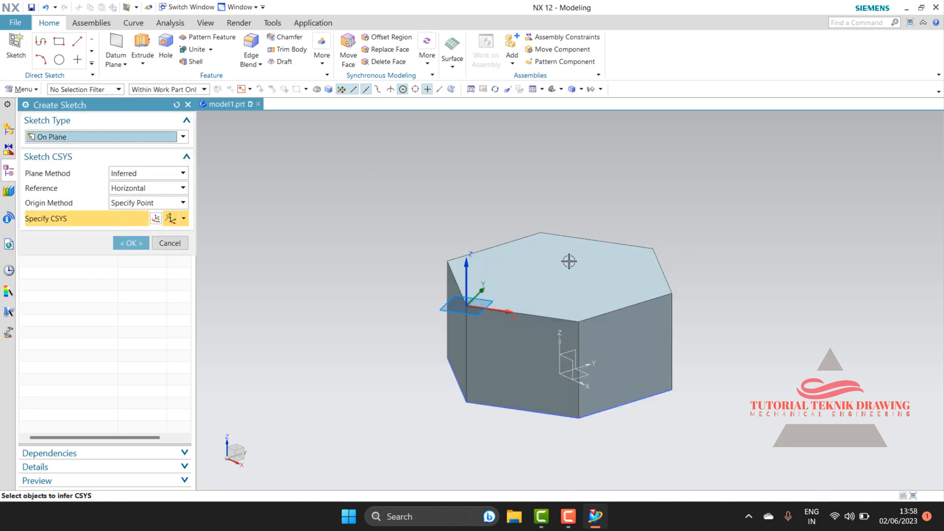
click(559, 264)
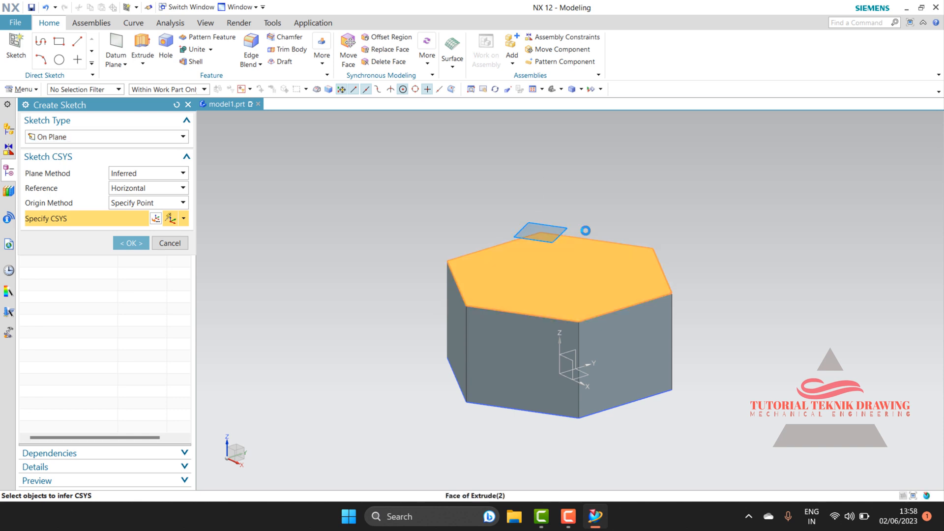
click(585, 231)
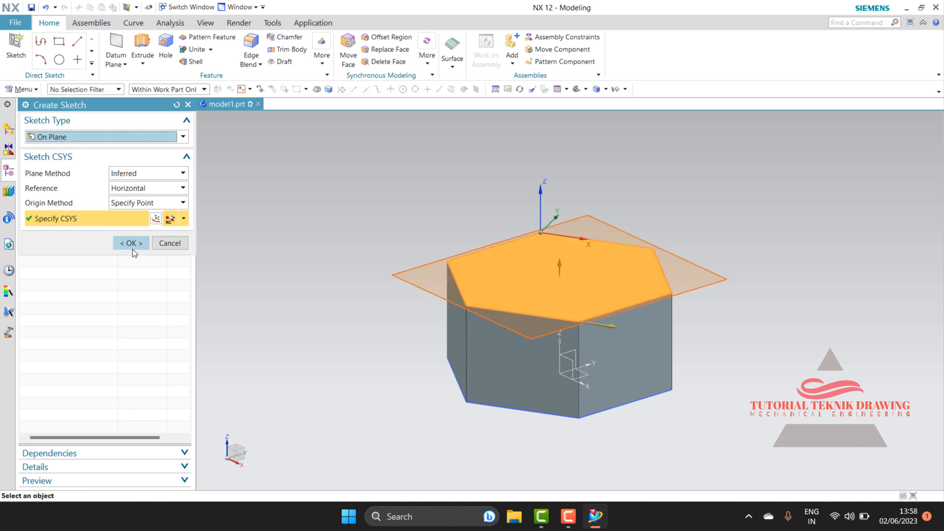
click(132, 246)
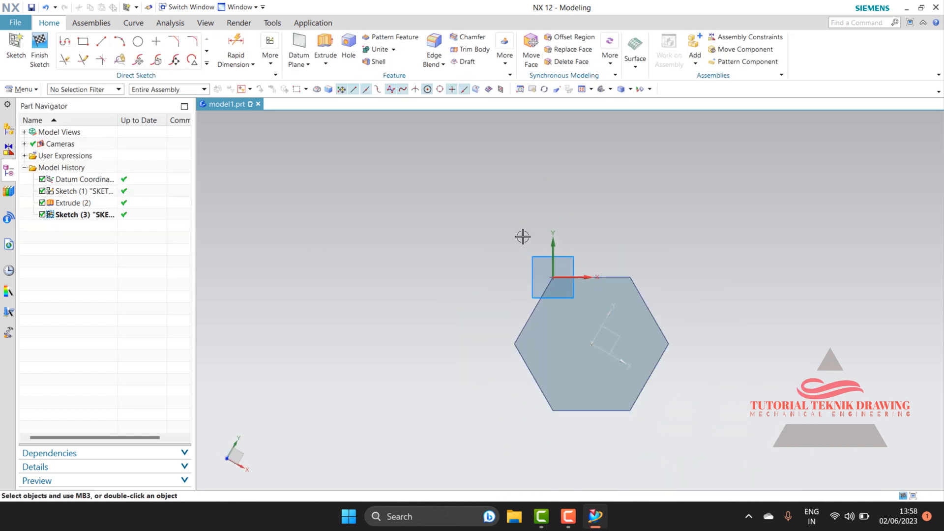
Step: Sketch a 25 mm diameter circle centred at about the middle of the hexagonal top face
scroll(609, 324, up, 2)
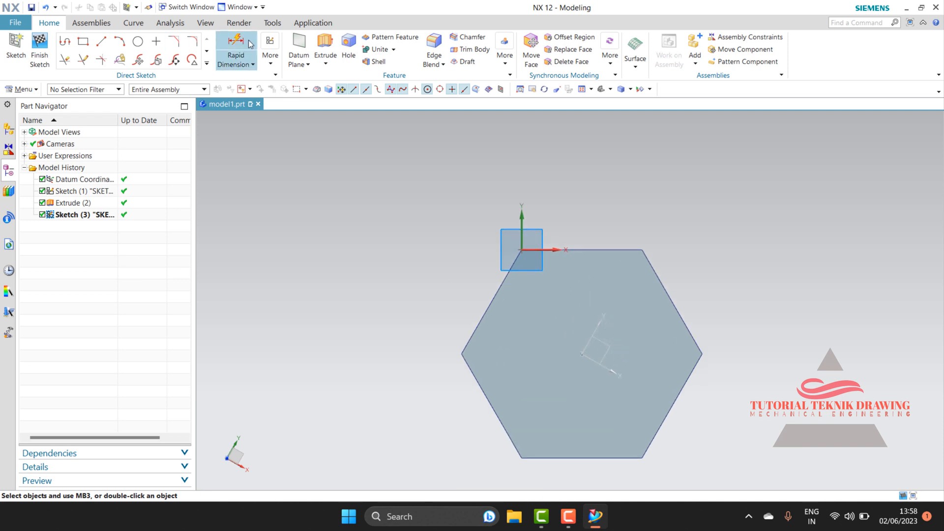
click(138, 46)
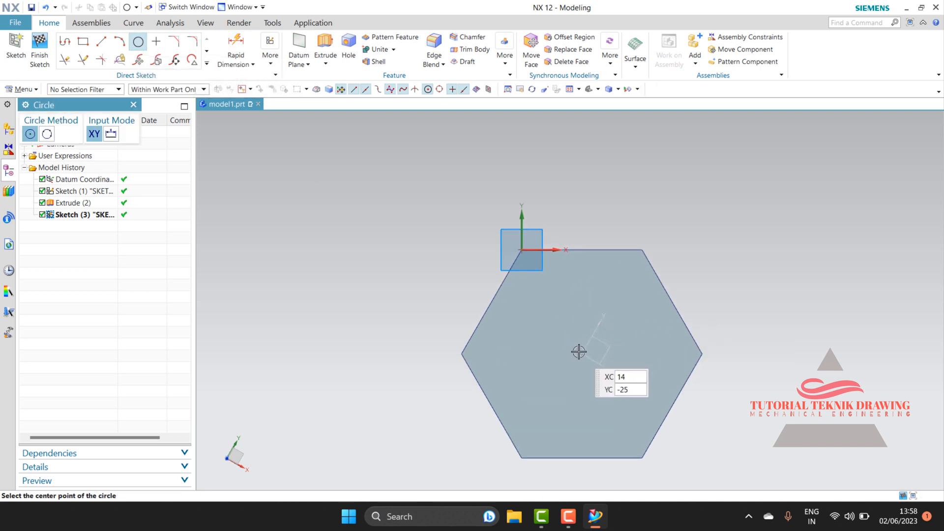
scroll(554, 287, up, 2)
scroll(610, 331, down, 3)
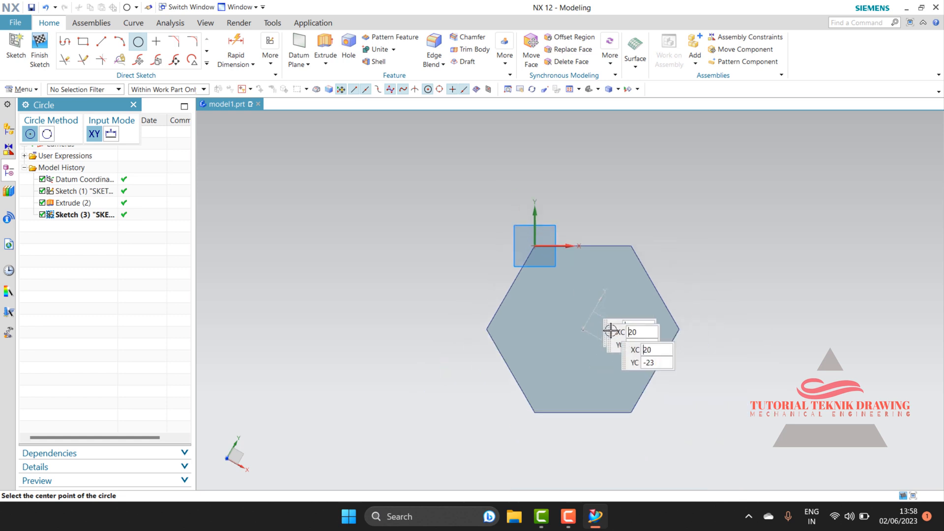
click(582, 331)
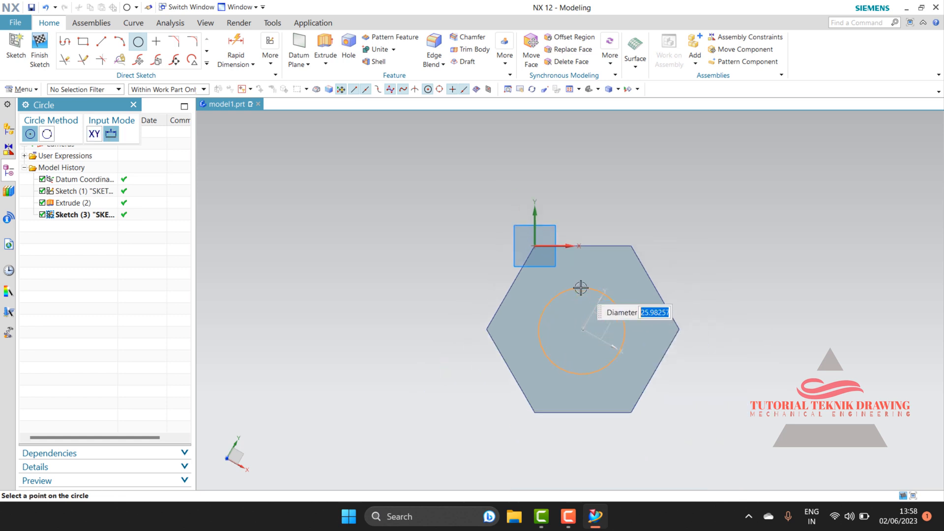
text(25)
key(Return)
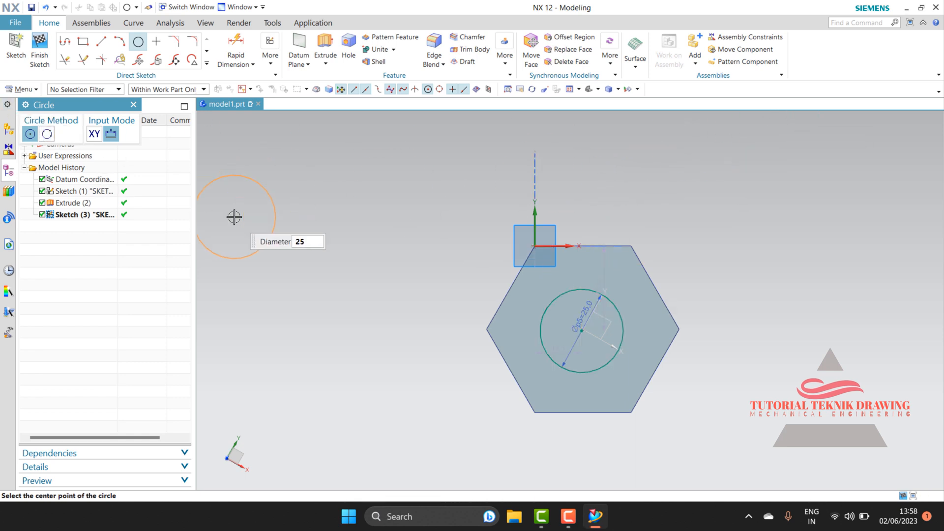
Step: Finish the circle sketch and extrude the circle upward from 0 to 100 mm, united with the hexagonal body
key(Escape)
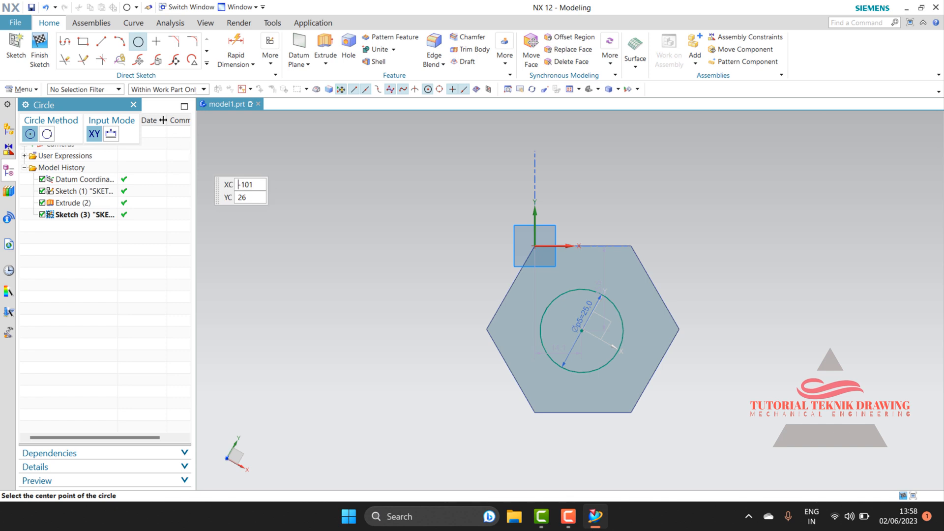
click(40, 54)
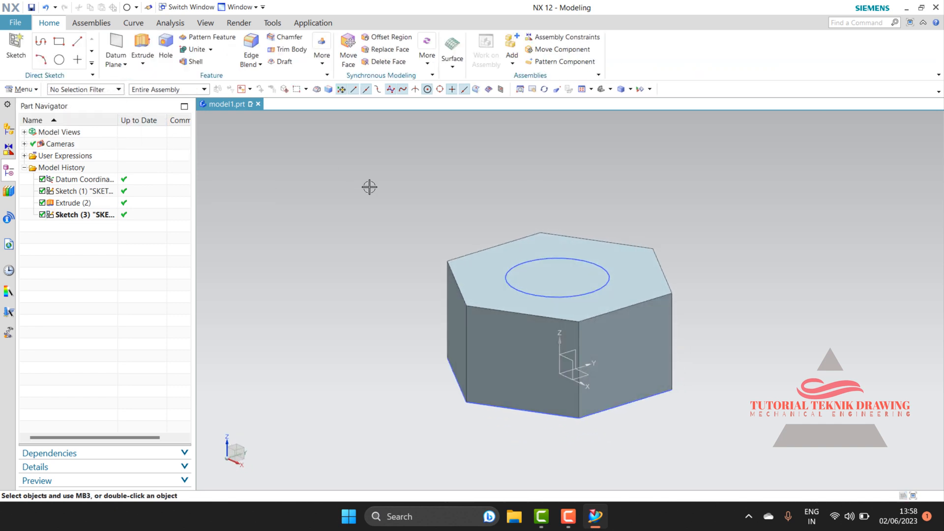
click(141, 47)
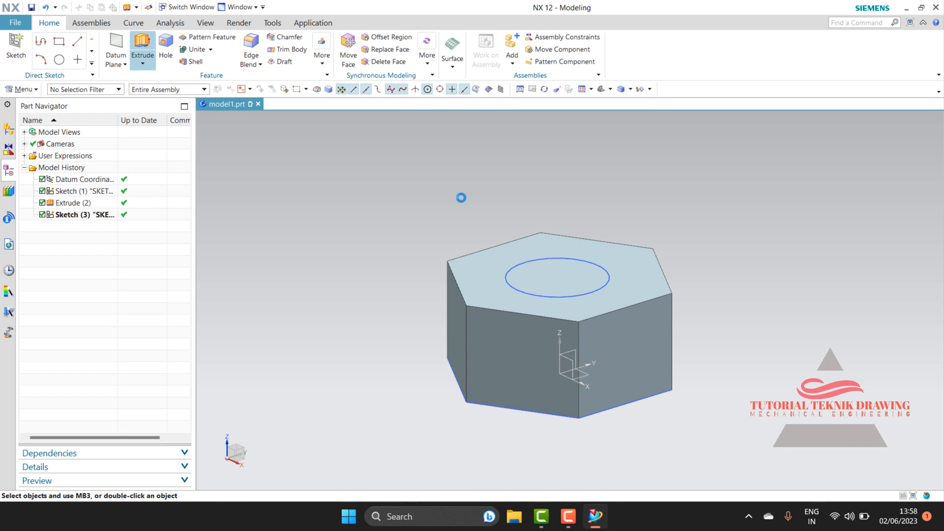
click(554, 251)
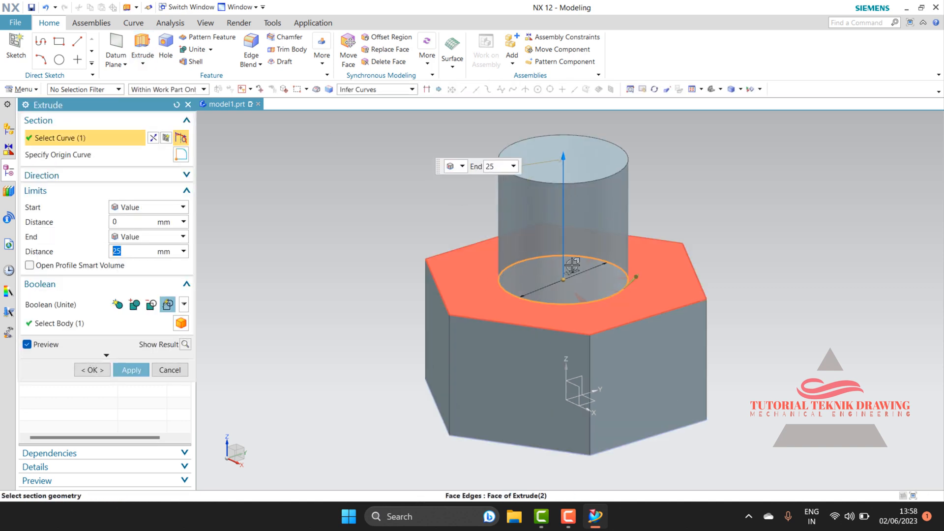
scroll(570, 305, up, 2)
scroll(573, 275, down, 3)
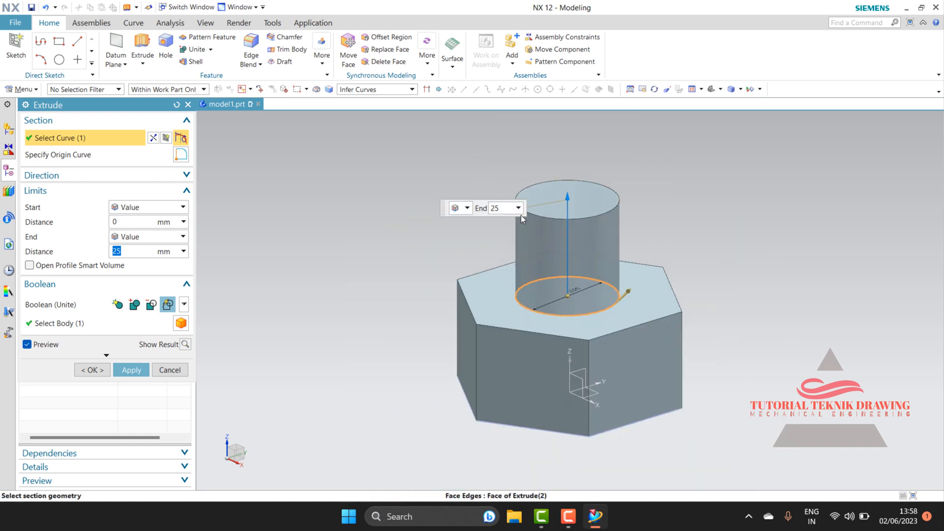
click(135, 250)
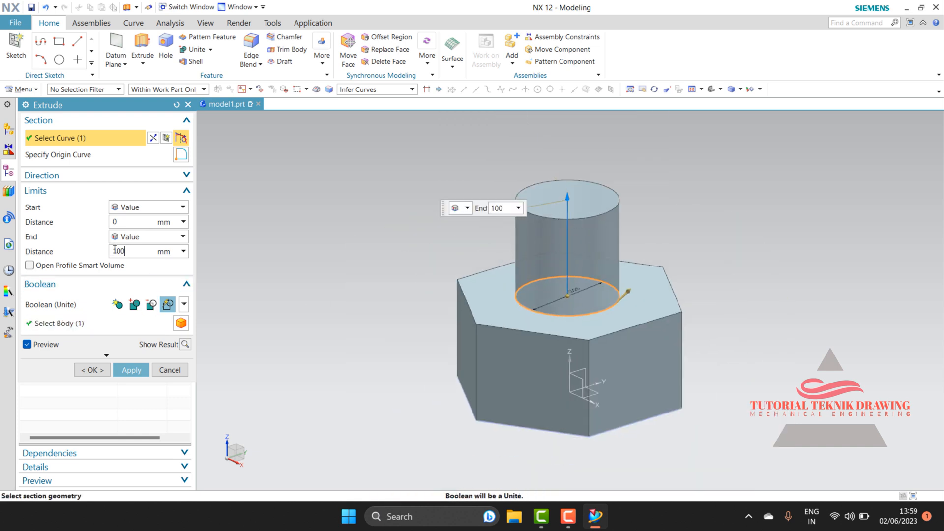
click(148, 237)
click(131, 225)
scroll(446, 310, up, 3)
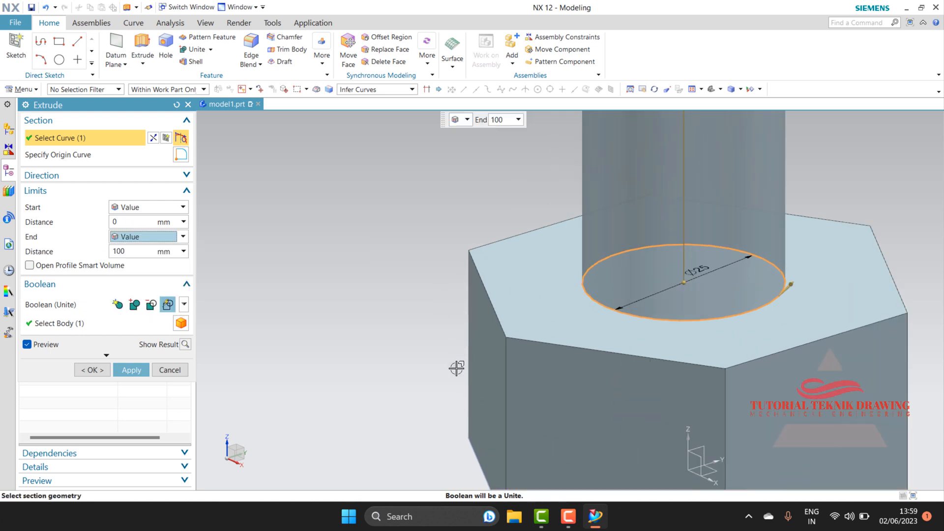
scroll(457, 368, down, 4)
click(104, 371)
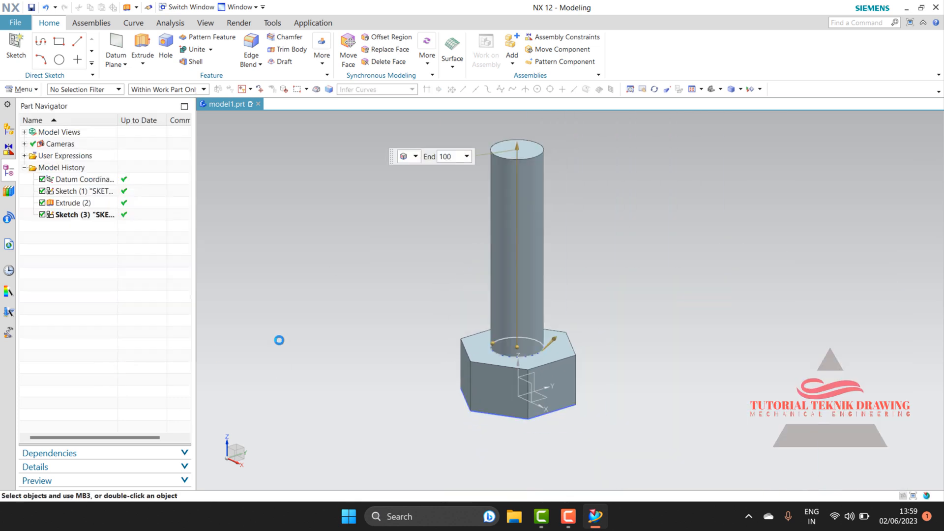
Step: Chamfer the top circular edge of the cylindrical shaft with a symmetric 5 mm distance
scroll(434, 392, down, 1)
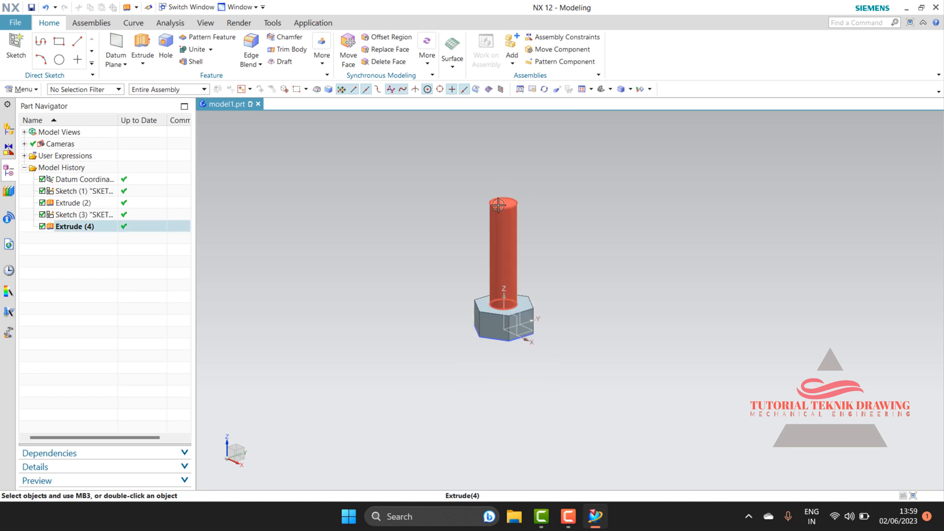
scroll(497, 196, up, 2)
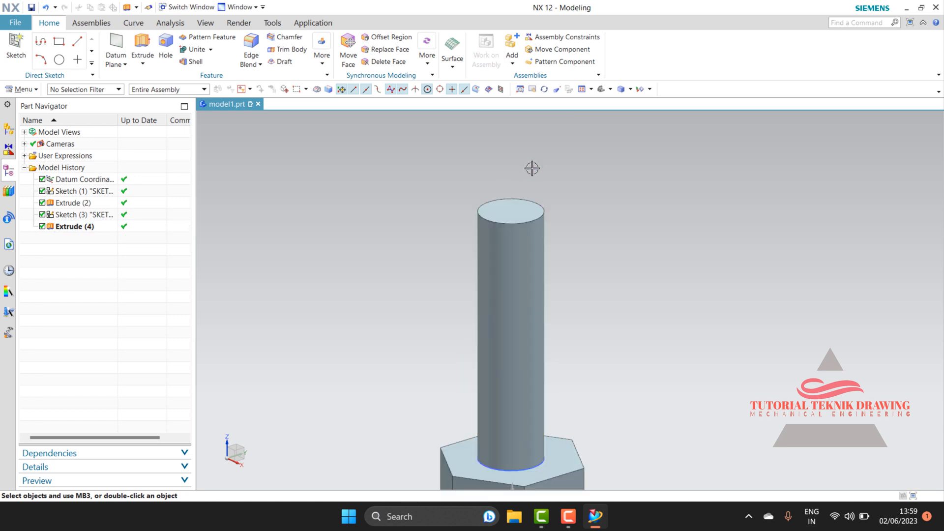
scroll(532, 168, up, 3)
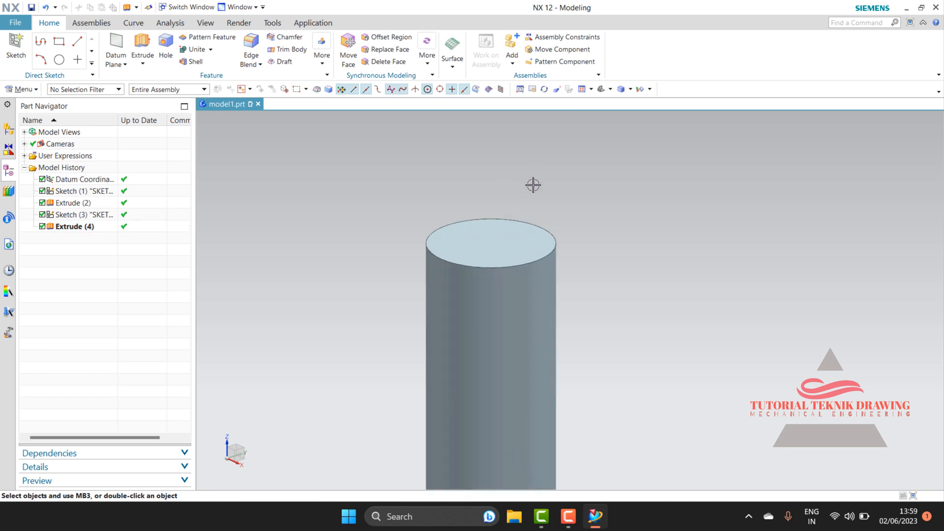
click(290, 38)
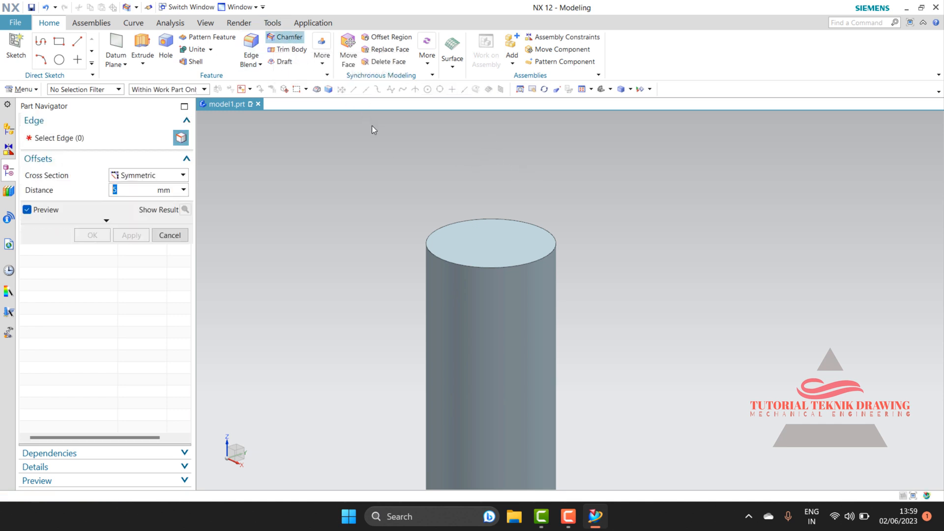
click(427, 248)
click(93, 235)
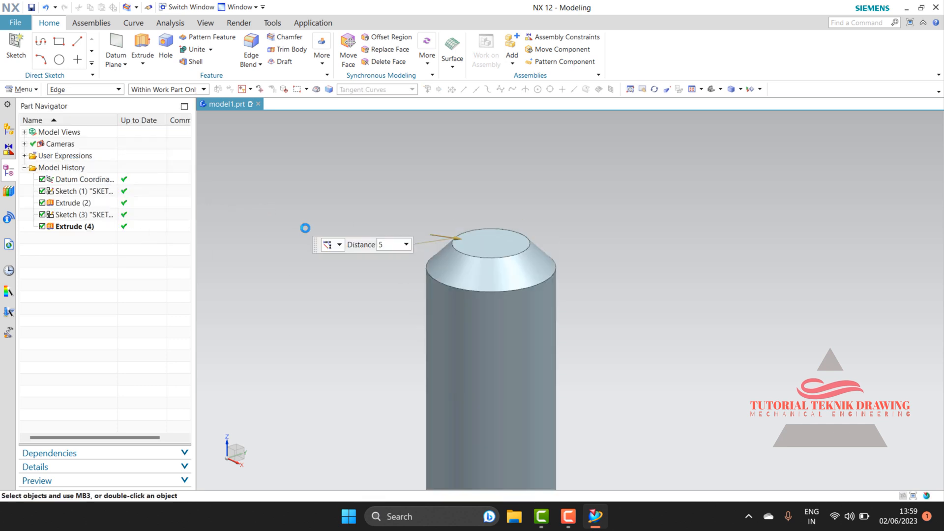
Step: Cut a detailed right-hand thread on the shaft from the hexagon's upper face, thread axis reversed, 97 mm long with 3 mm pitch
scroll(500, 186, down, 5)
scroll(509, 299, up, 3)
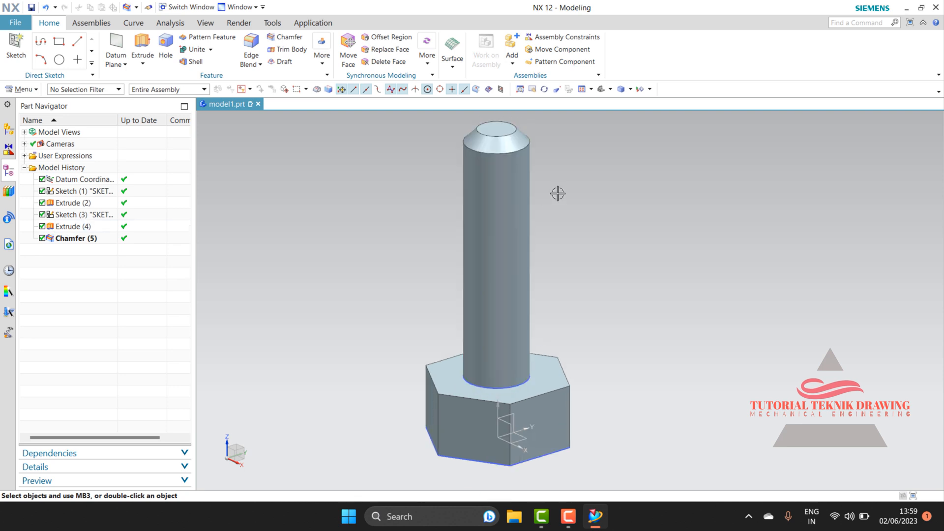
click(322, 51)
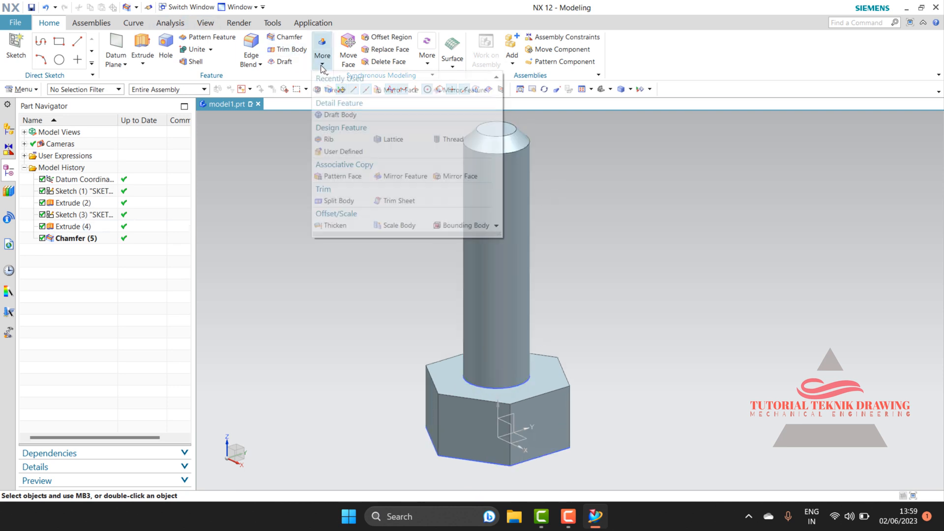
click(336, 91)
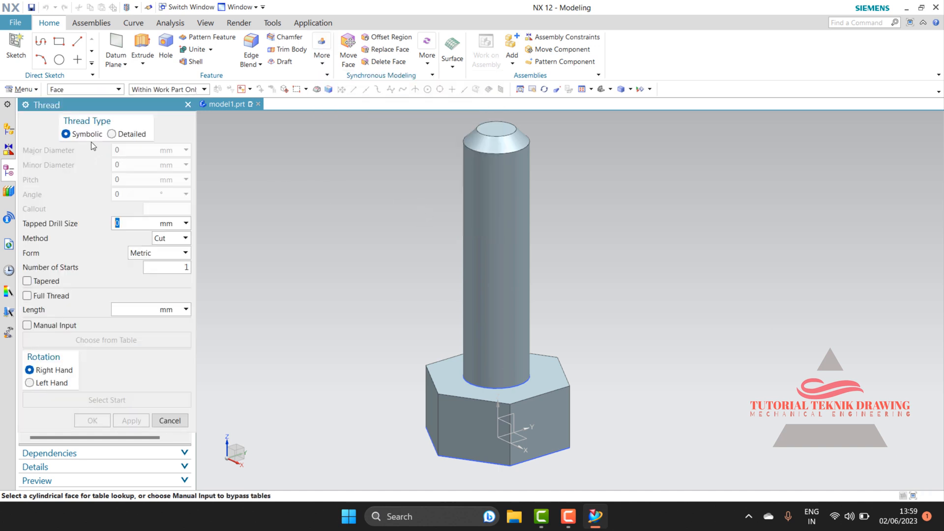
click(125, 135)
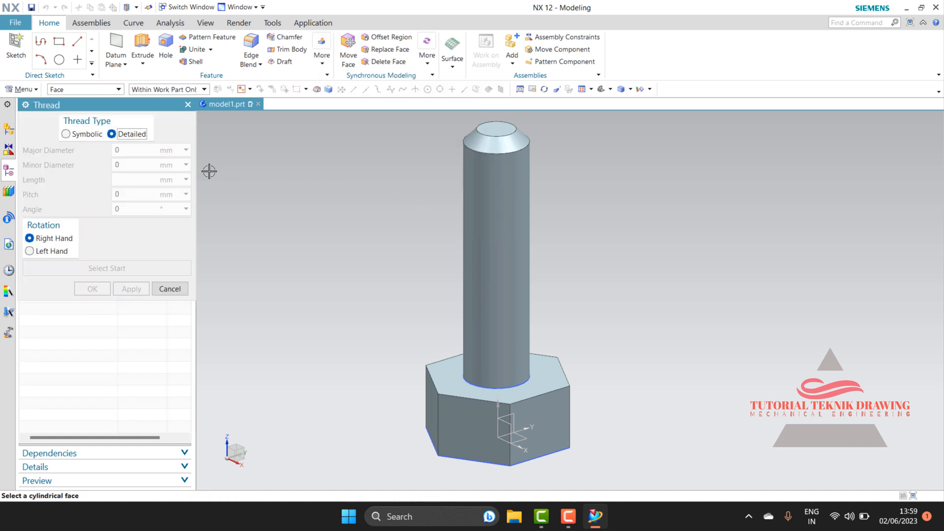
click(495, 213)
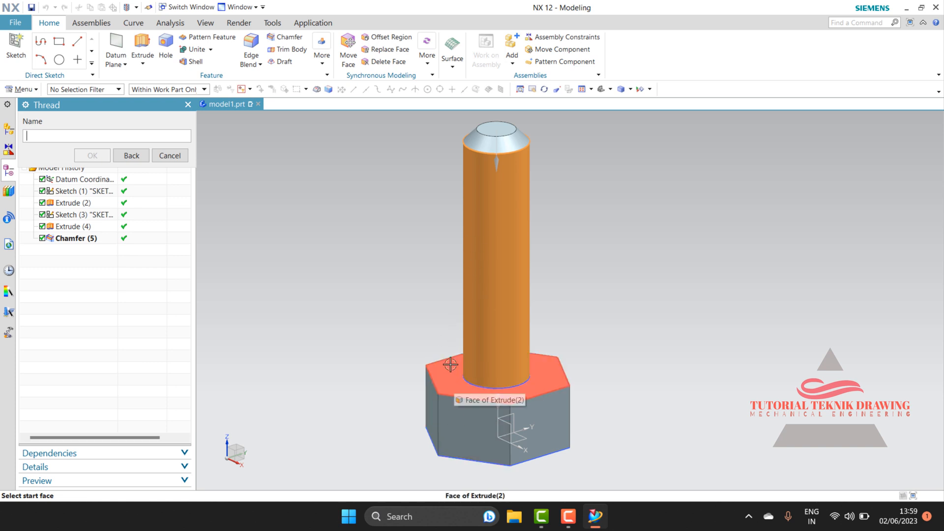
click(442, 379)
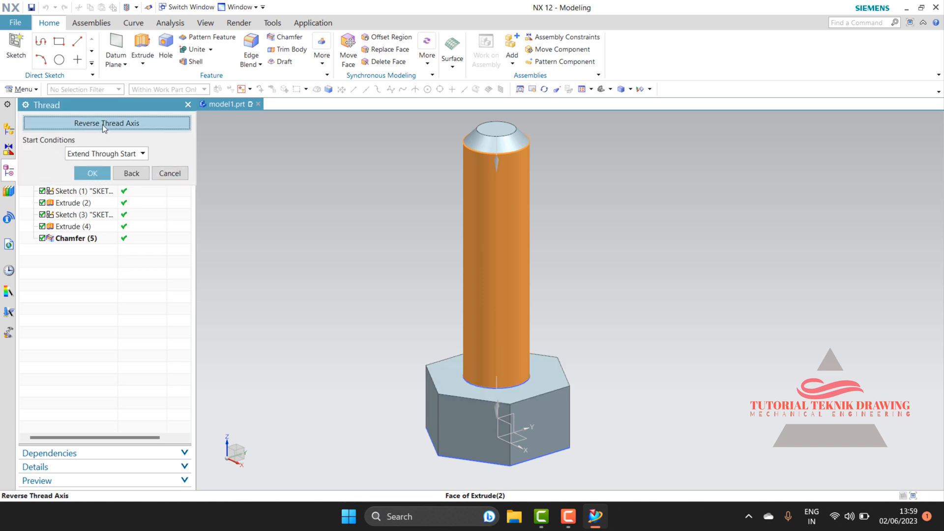
click(120, 123)
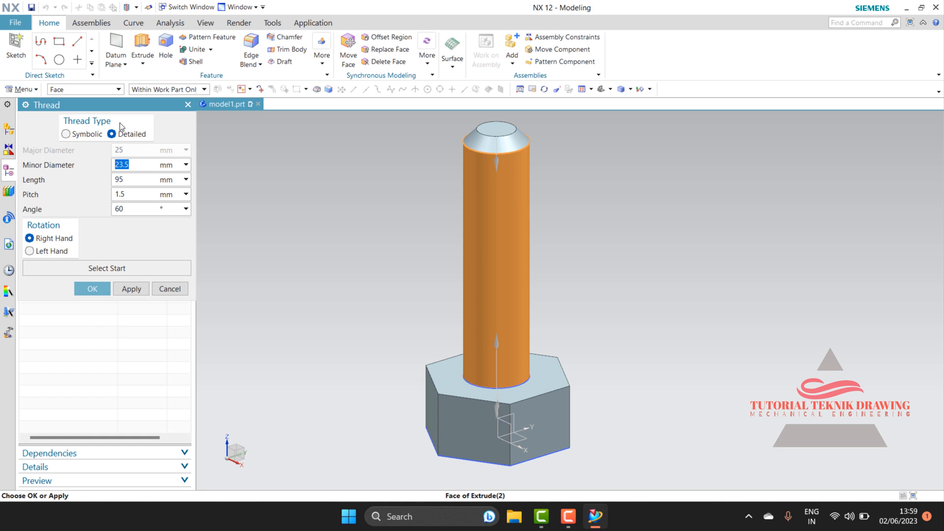
click(133, 168)
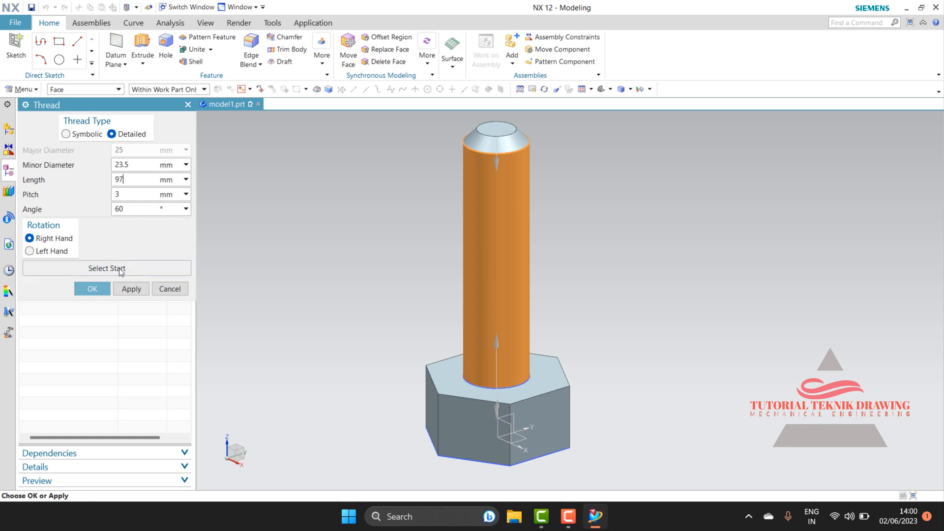
click(94, 290)
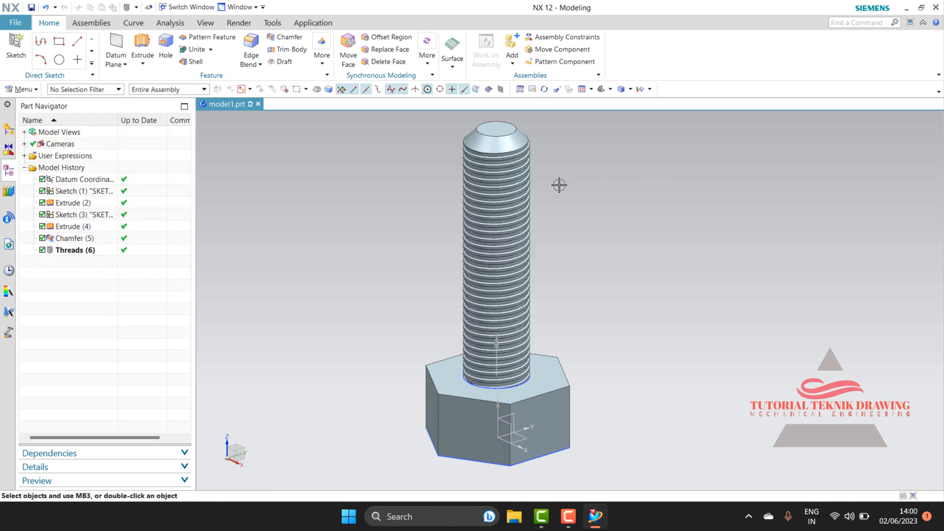
Step: Inspect the thread along the shaft and the flat outer face of the hexagonal head
scroll(492, 150, up, 5)
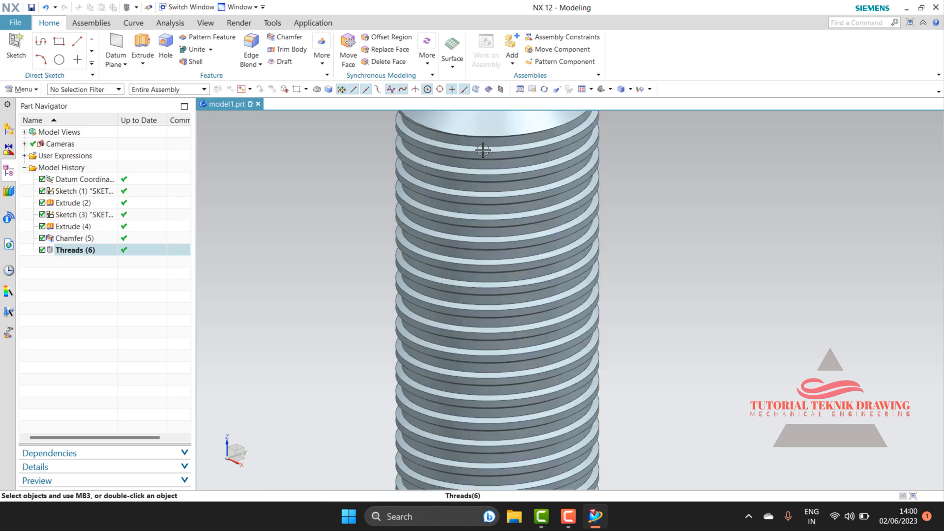
scroll(484, 147, down, 5)
scroll(524, 255, up, 2)
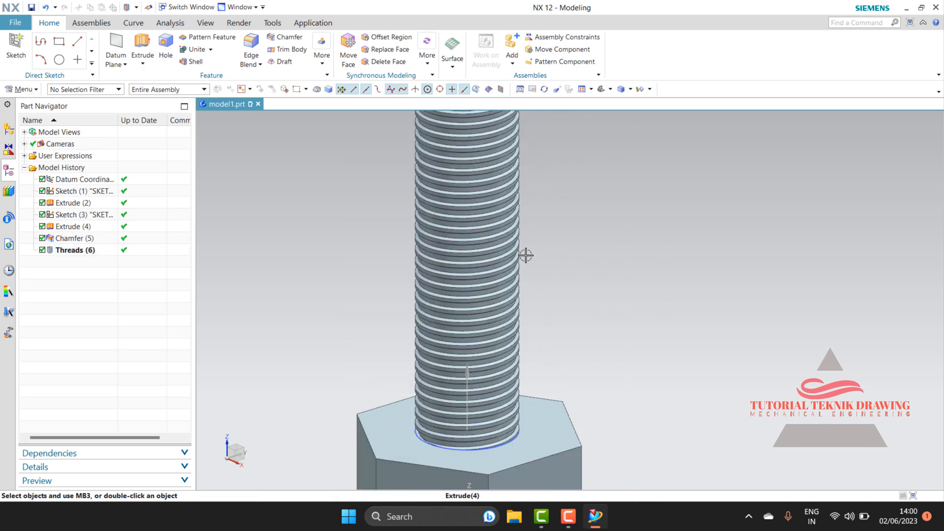
scroll(524, 255, down, 3)
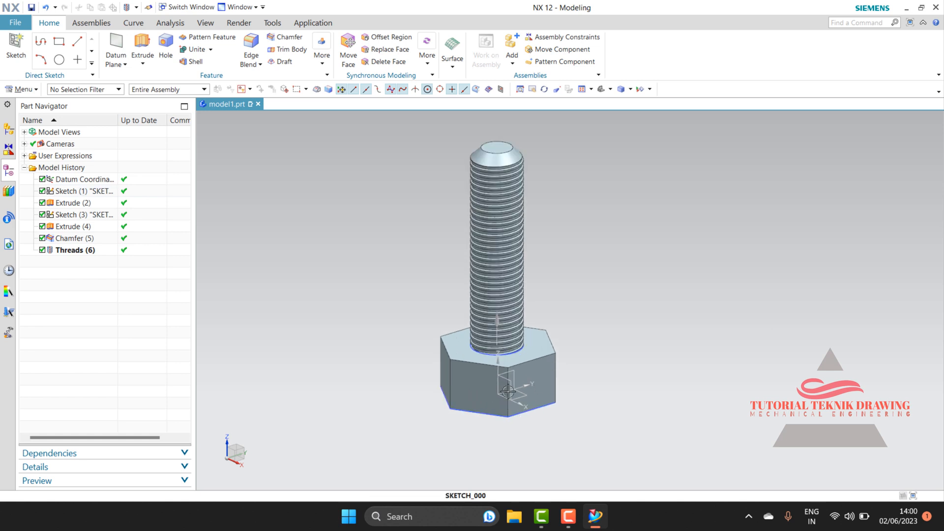
click(545, 89)
drag(511, 297, 531, 207)
scroll(514, 203, down, 2)
scroll(515, 203, up, 7)
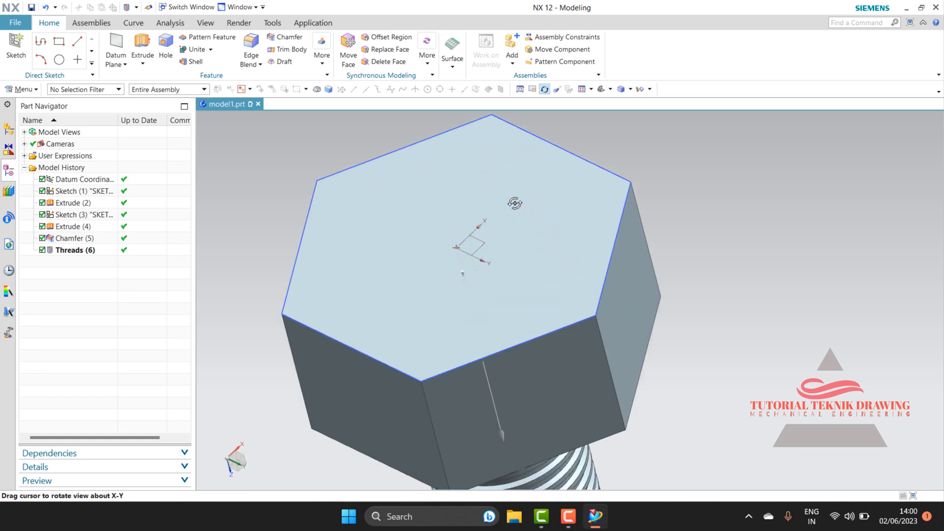
scroll(482, 236, down, 2)
scroll(484, 228, up, 1)
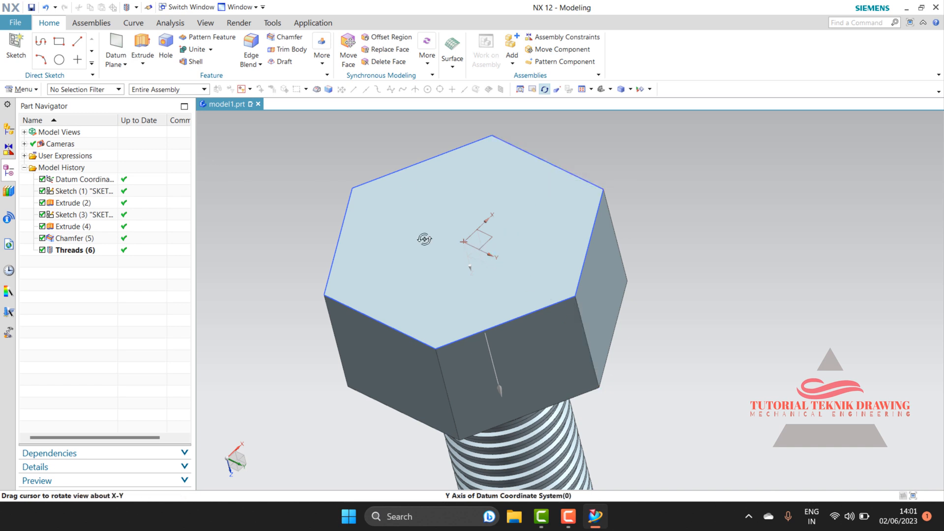
Step: Create a sketch on the vertical YZ plane of the datum coordinate system, through the bolt's axis
click(16, 47)
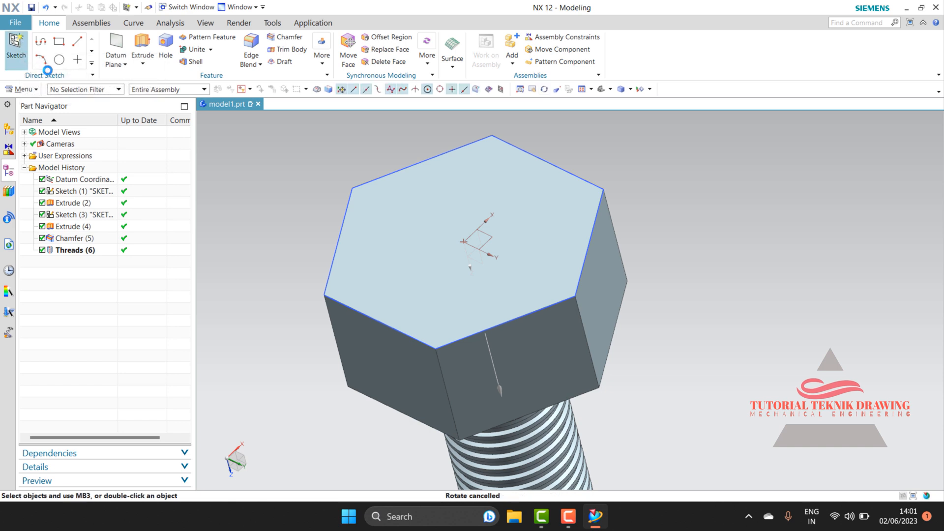
click(493, 251)
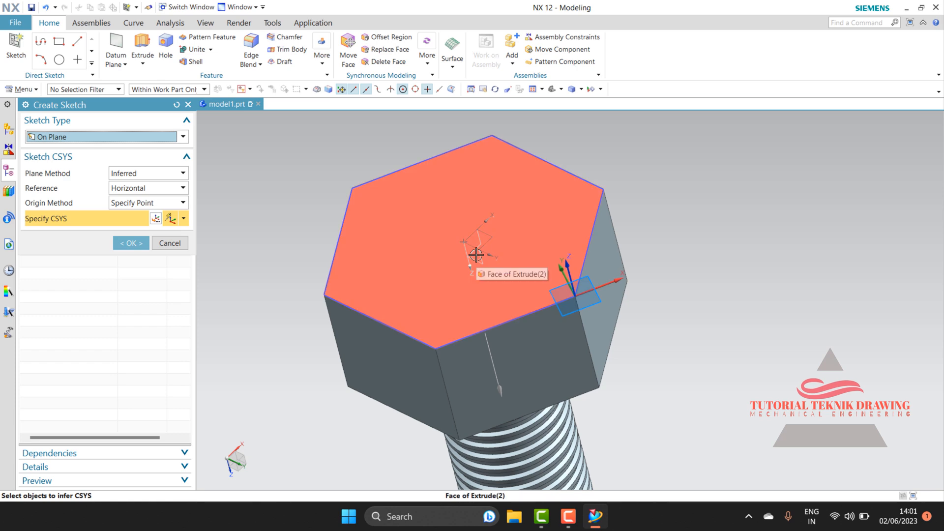
click(476, 253)
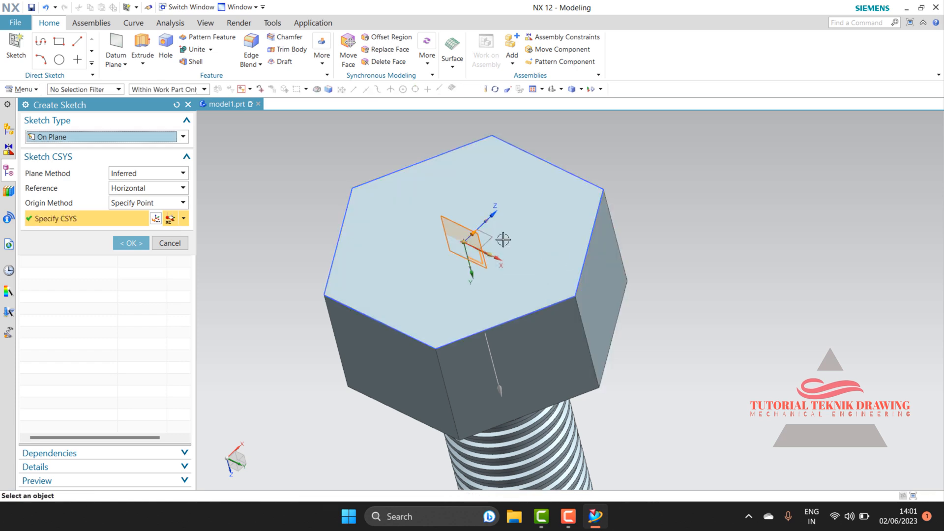
click(131, 243)
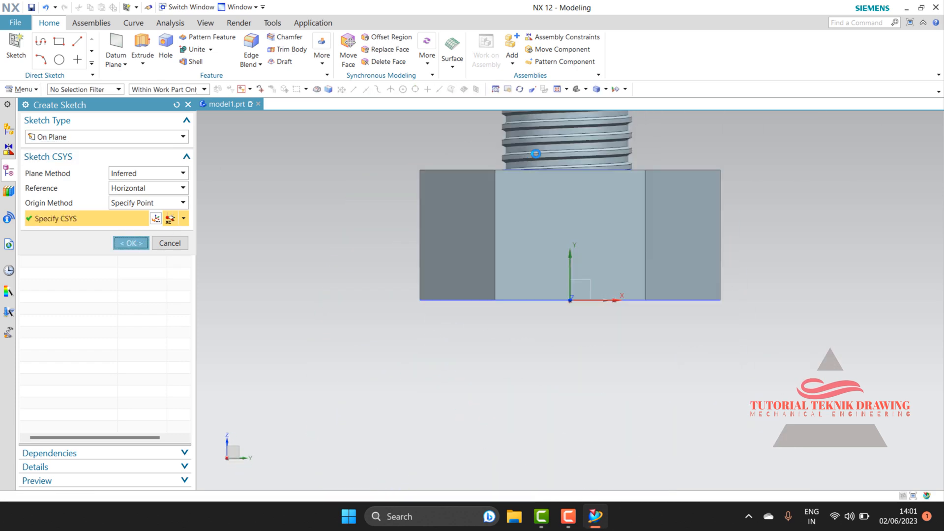
Step: Draw a 3 mm line at 180° from the outer bottom corner of the hexagonal head, inward along its bottom edge
scroll(704, 266, up, 2)
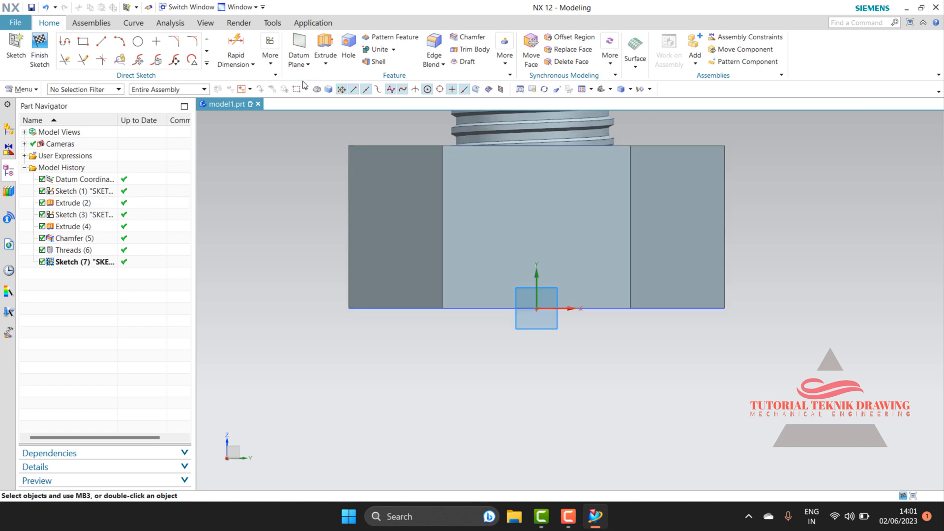
click(102, 41)
scroll(711, 289, up, 4)
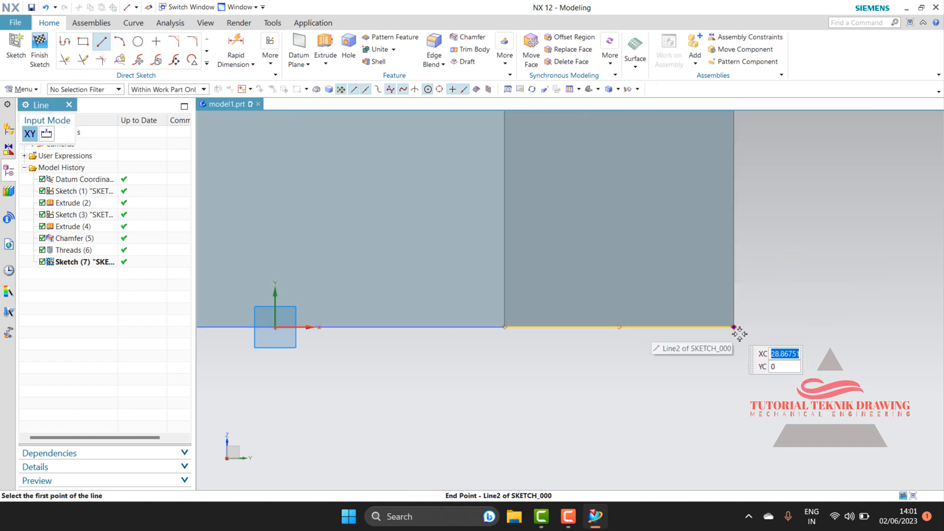
click(734, 327)
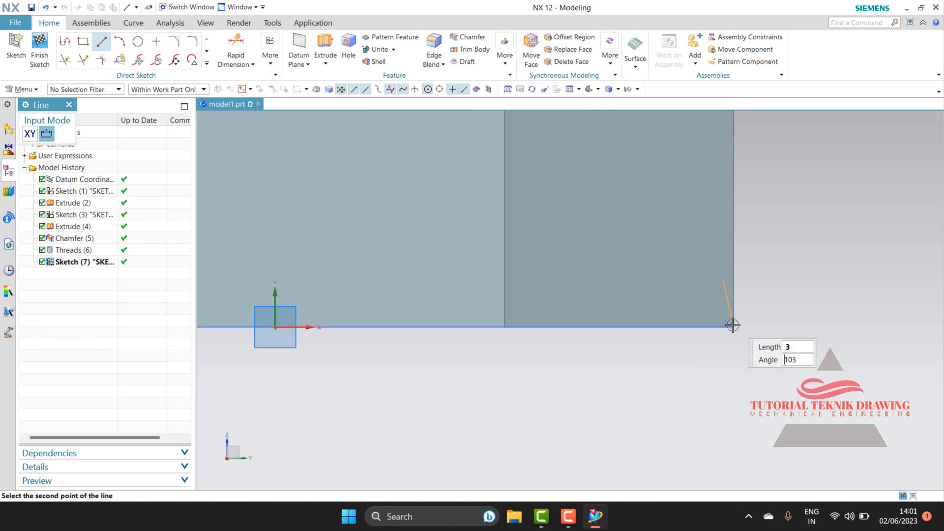
key(Tab)
key(Return)
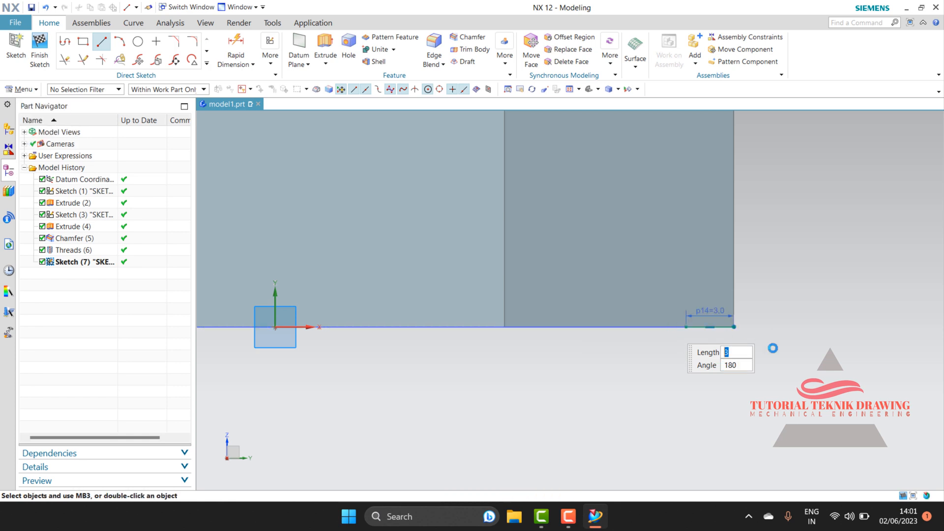
Step: Draw a 3 mm line at 90° from the head's outer bottom corner, upward along its vertical side edge
click(734, 327)
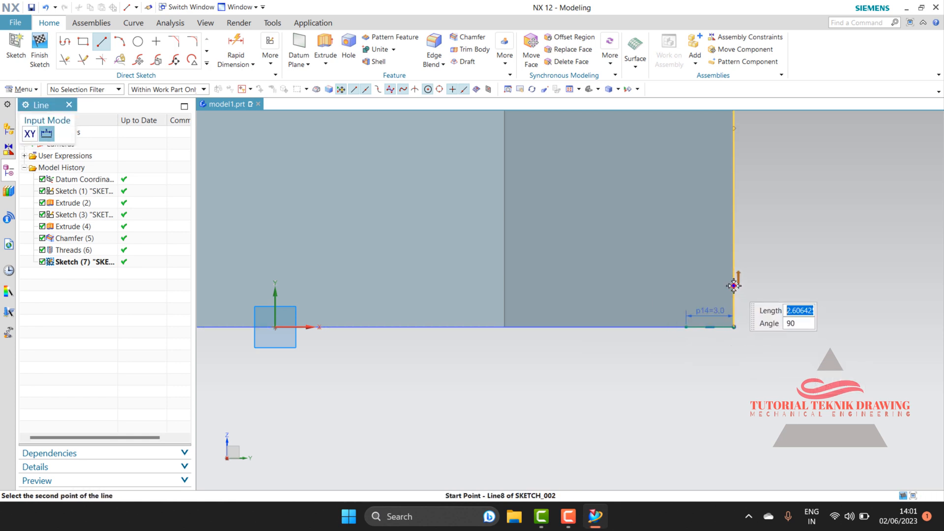
text(3)
key(Tab)
key(Return)
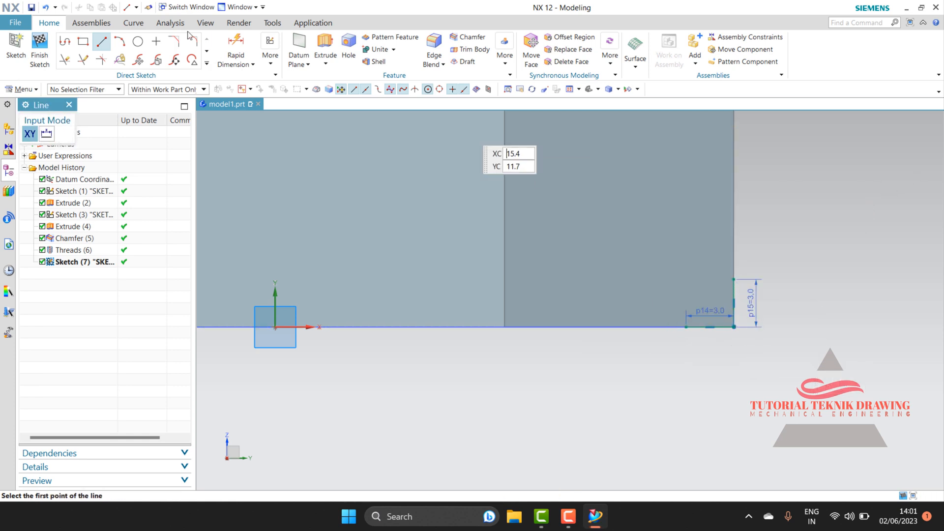
Step: Join the free ends of the two 3 mm lines with an inward-facing arc of about 5.7 mm radius and finish the sketch
click(124, 44)
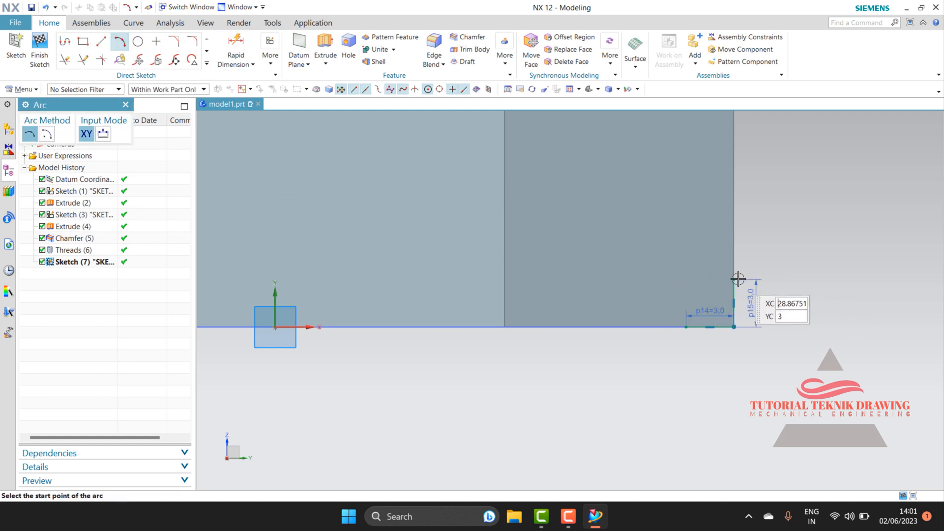
click(734, 279)
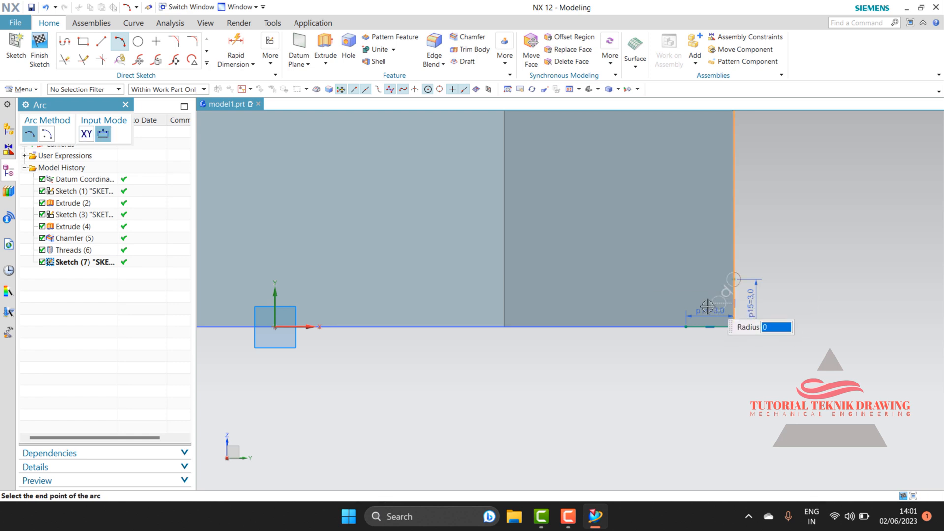
click(687, 326)
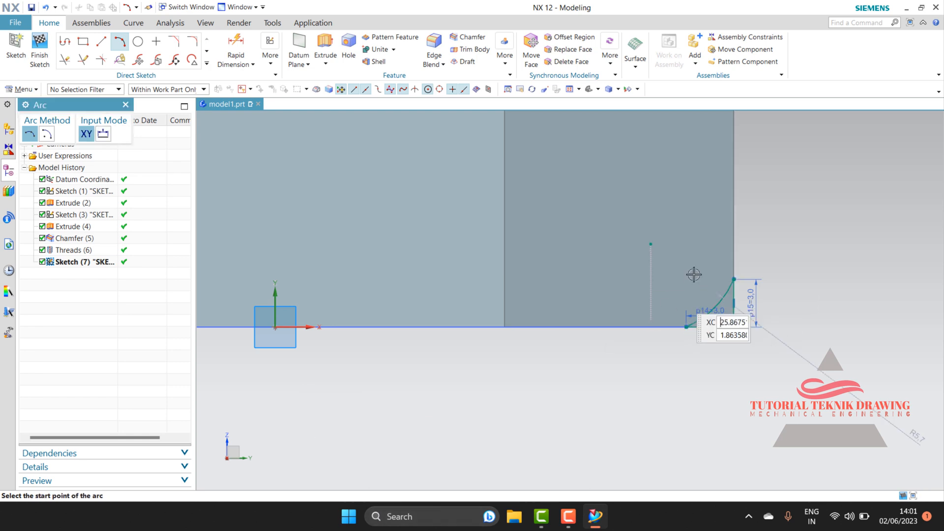
key(Escape)
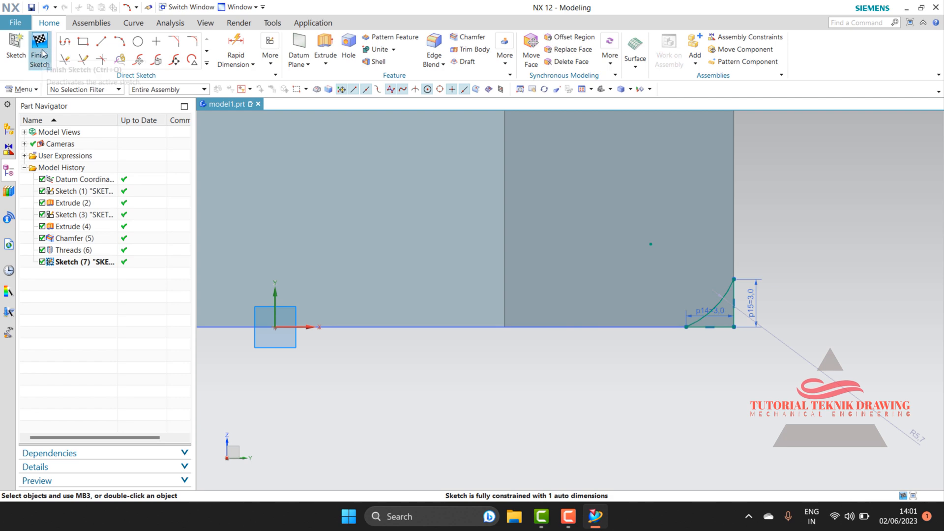
key(ctrl+q)
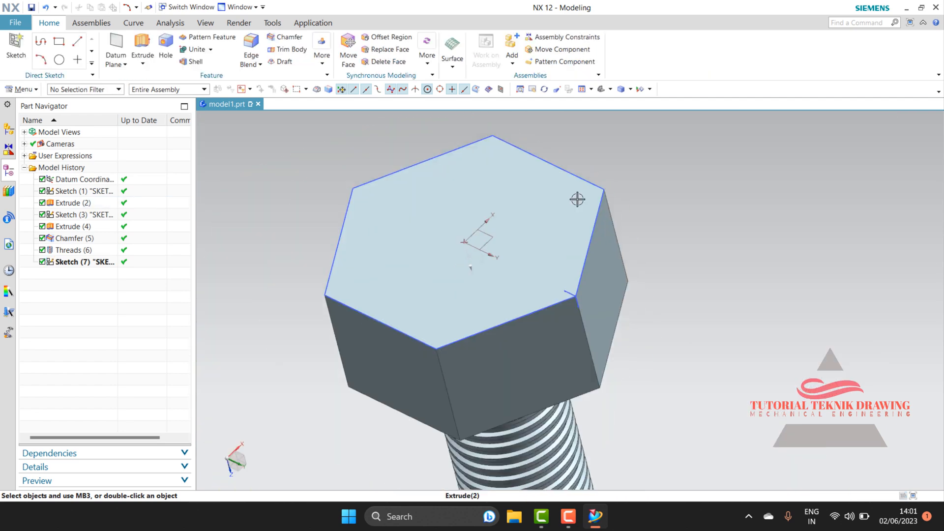
Step: Start a Revolve using the three-curve profile sketch at the head's corner as the section
click(142, 65)
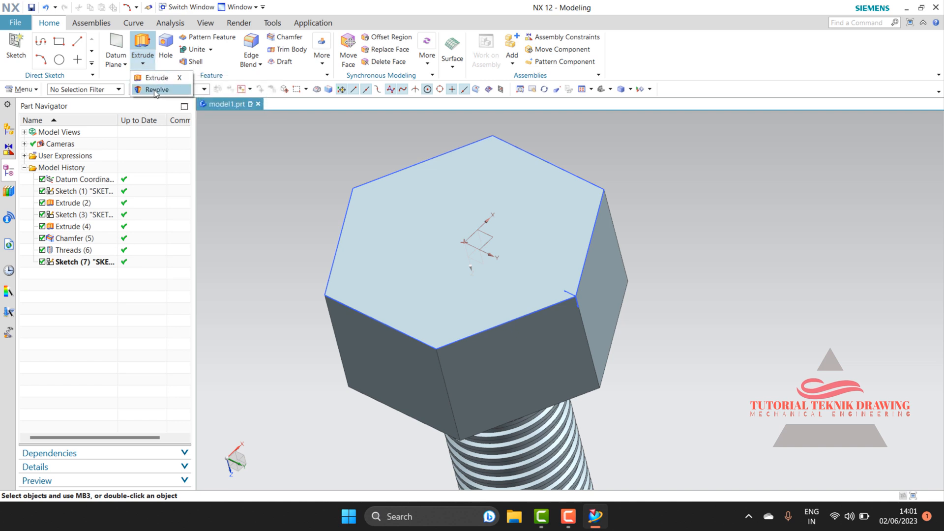
click(158, 90)
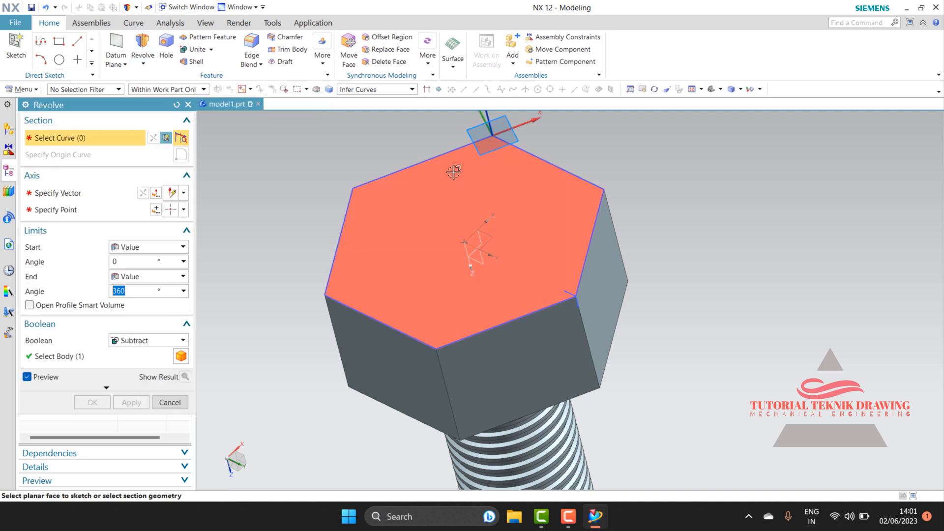
scroll(646, 285, down, 3)
scroll(664, 246, up, 6)
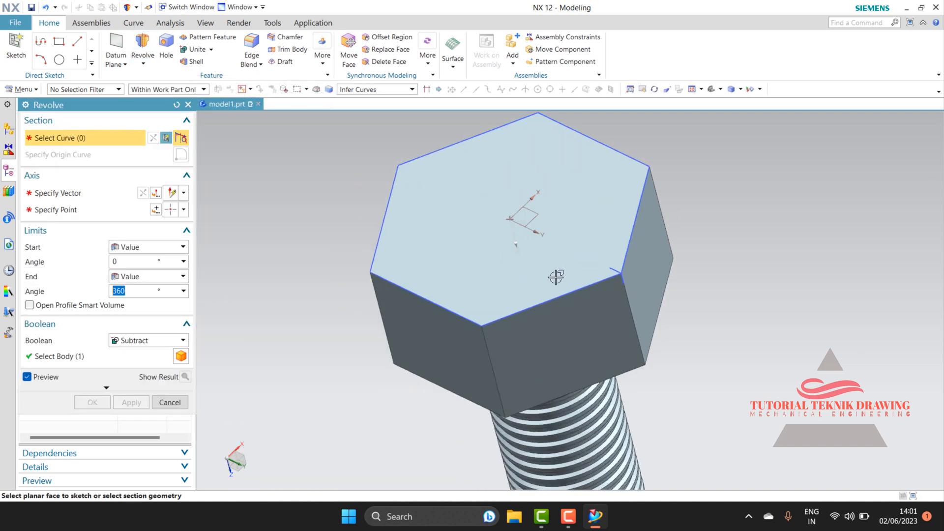
scroll(620, 258, down, 3)
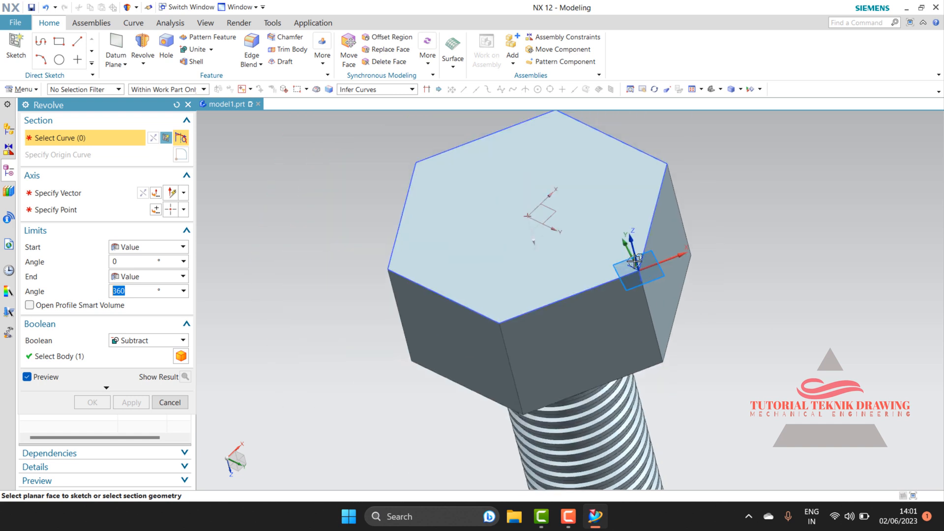
scroll(624, 265, up, 5)
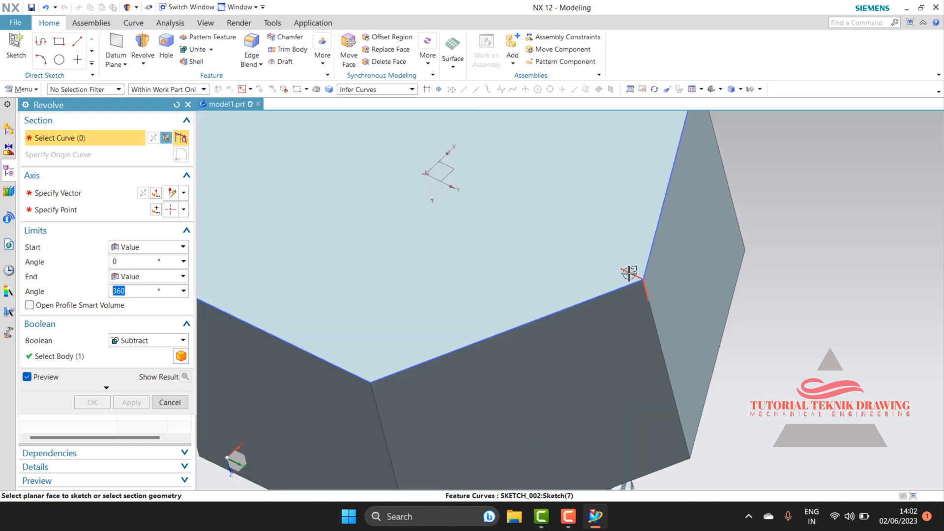
click(631, 273)
scroll(681, 278, up, 2)
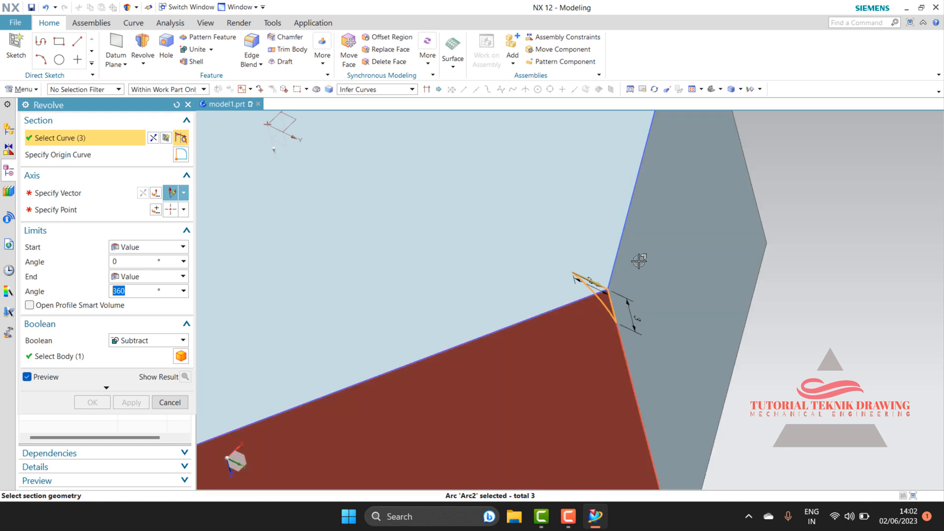
Step: Set the revolve axis to the datum coordinate system's Z axis, passing through the point at X 0, Y 0, Z 0
scroll(666, 256, down, 5)
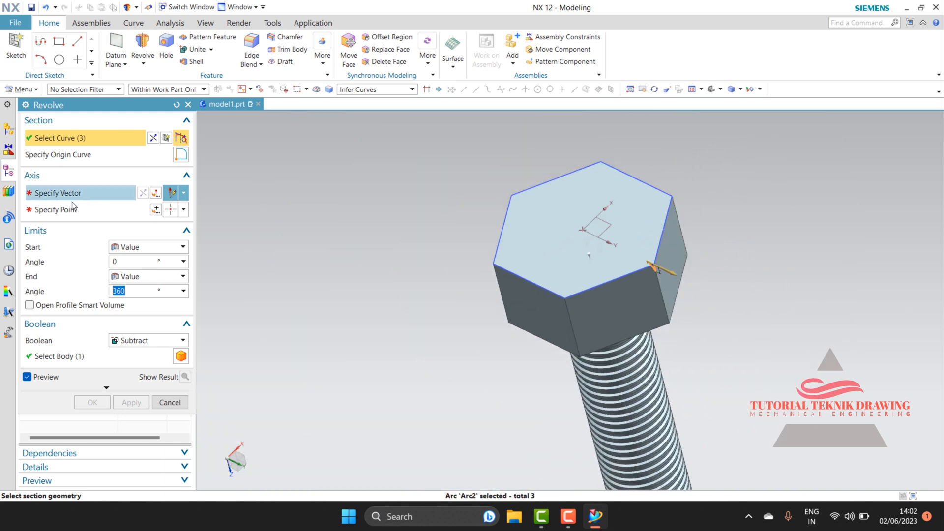
click(71, 197)
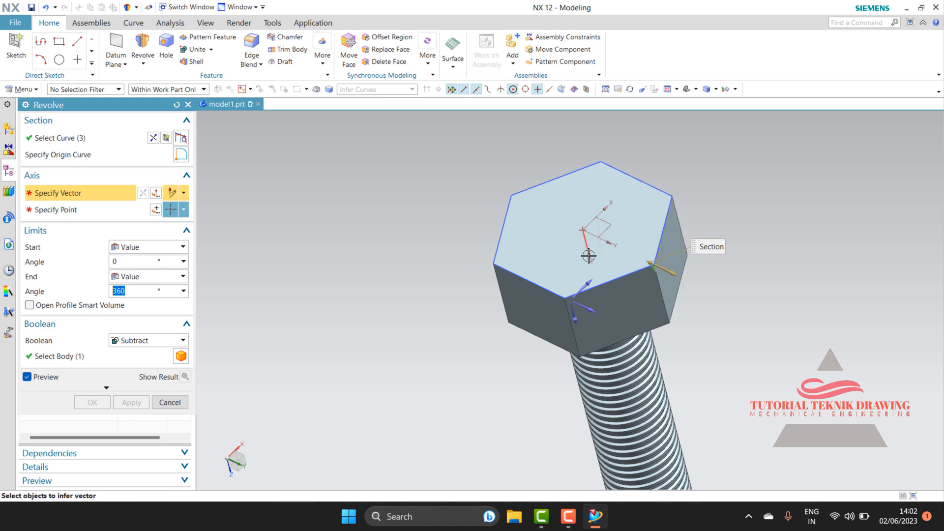
scroll(592, 238, up, 2)
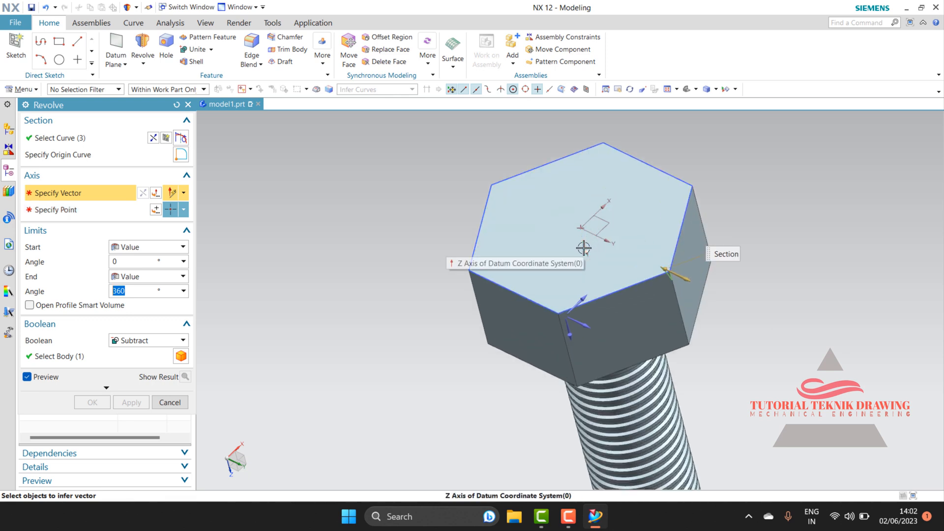
click(583, 243)
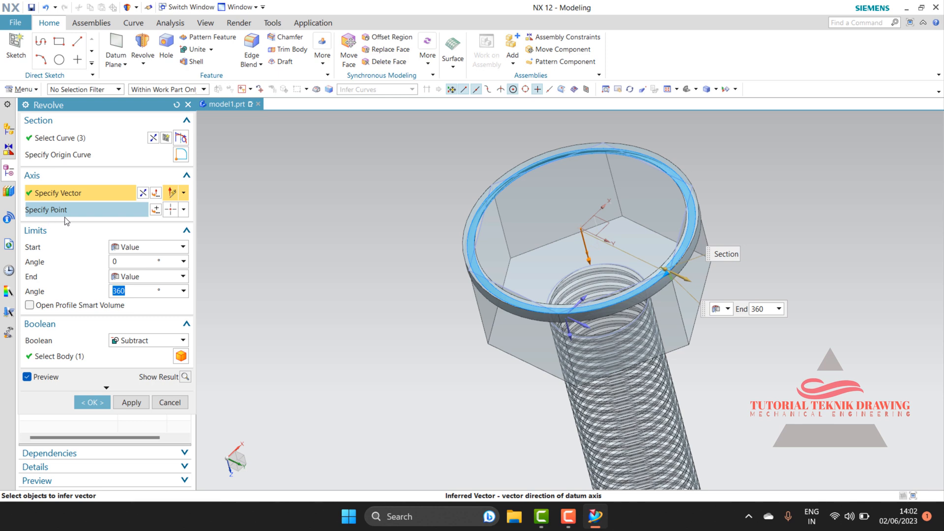
click(156, 210)
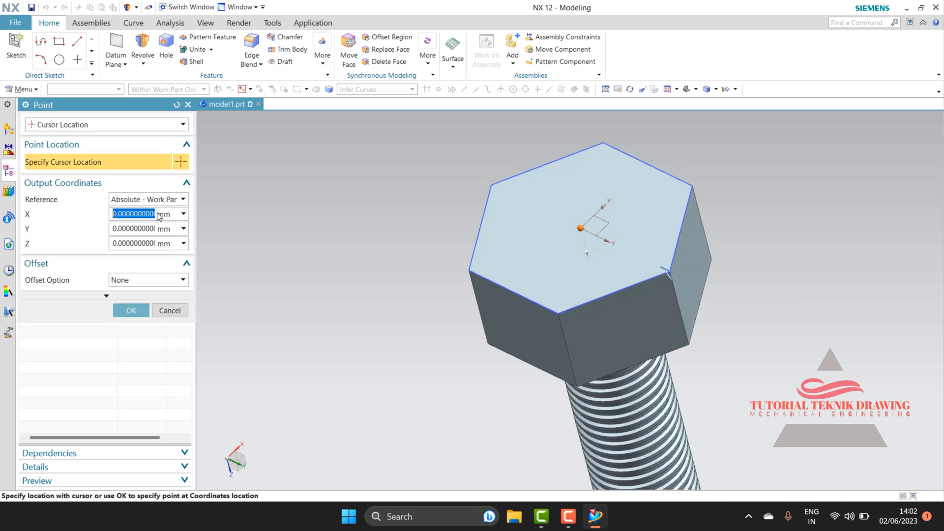
click(131, 310)
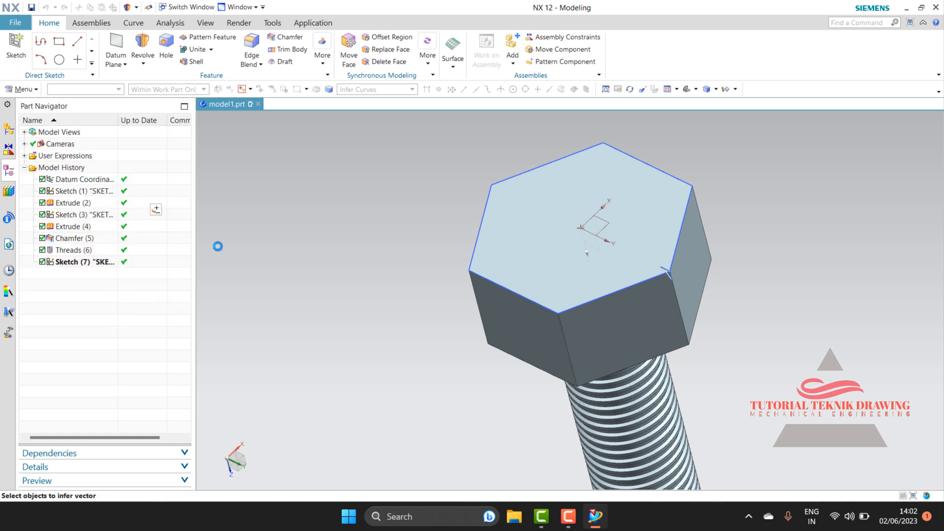
Step: Complete the 360° revolve as a Boolean Subtract from the bolt body to round off the head's corners
click(145, 341)
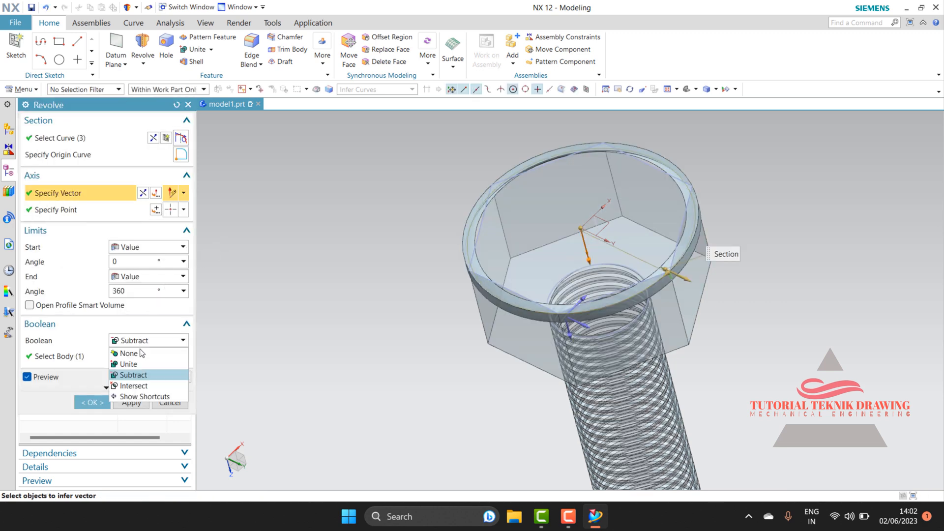
click(130, 354)
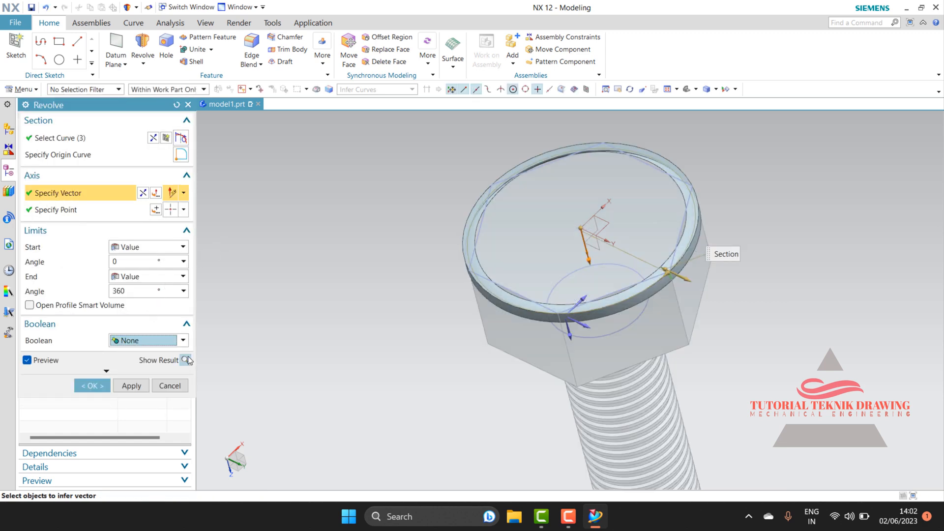
click(146, 340)
click(135, 376)
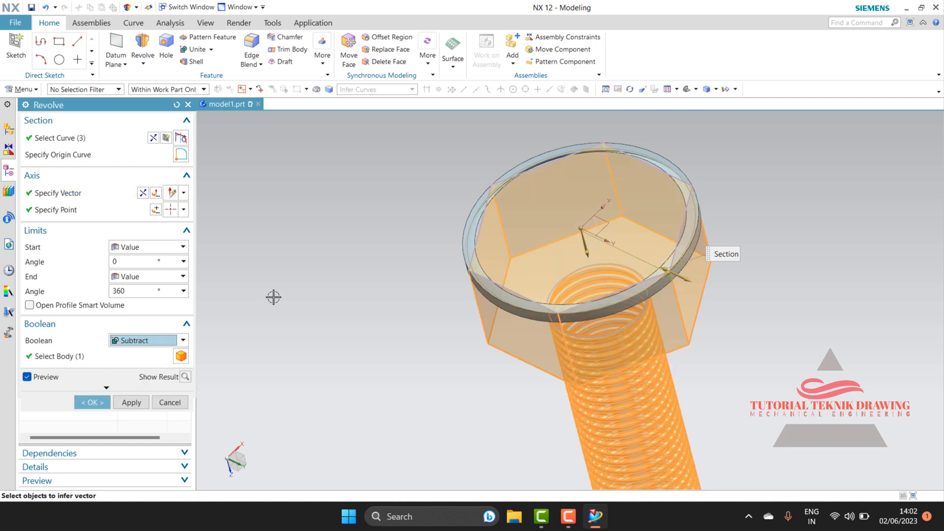
click(92, 403)
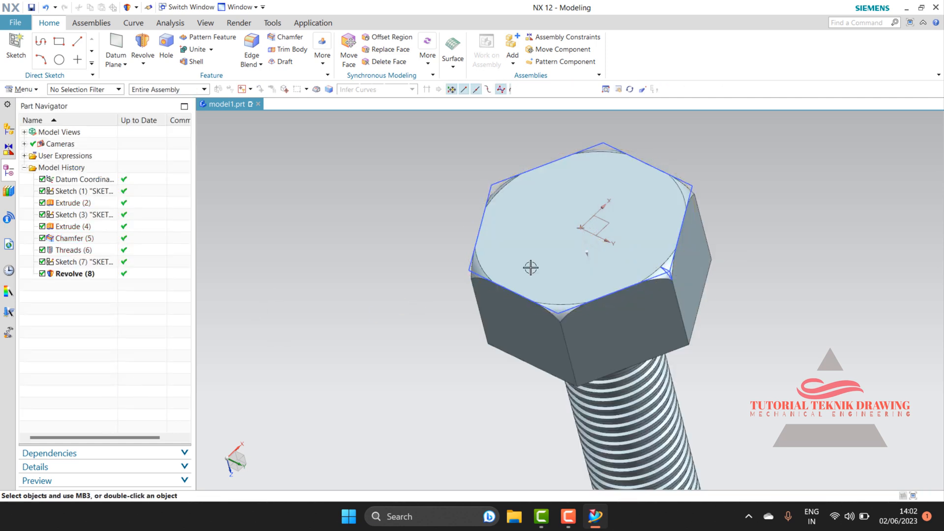
Step: Hide the hexagon sketch on the head's outer face and the small corner profile sketch
scroll(476, 252, down, 3)
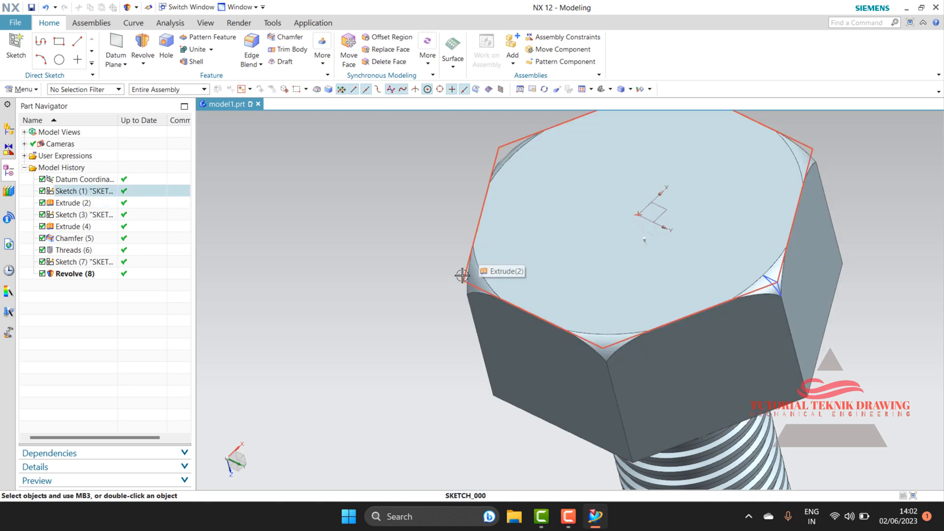
right_click(462, 270)
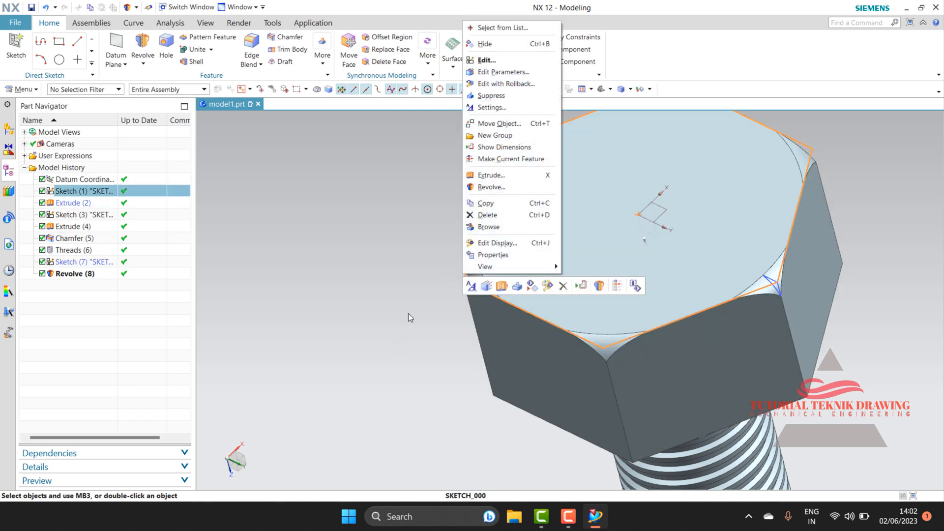
click(501, 43)
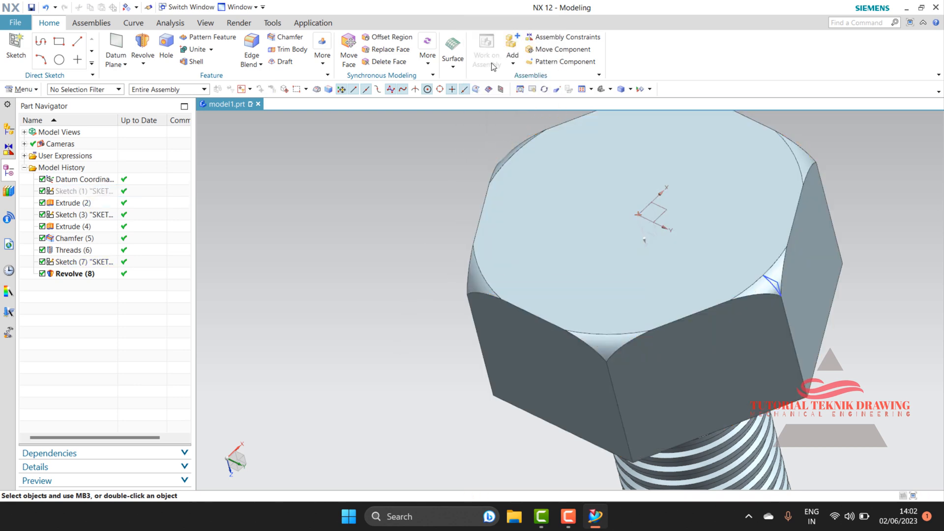
scroll(505, 147, up, 2)
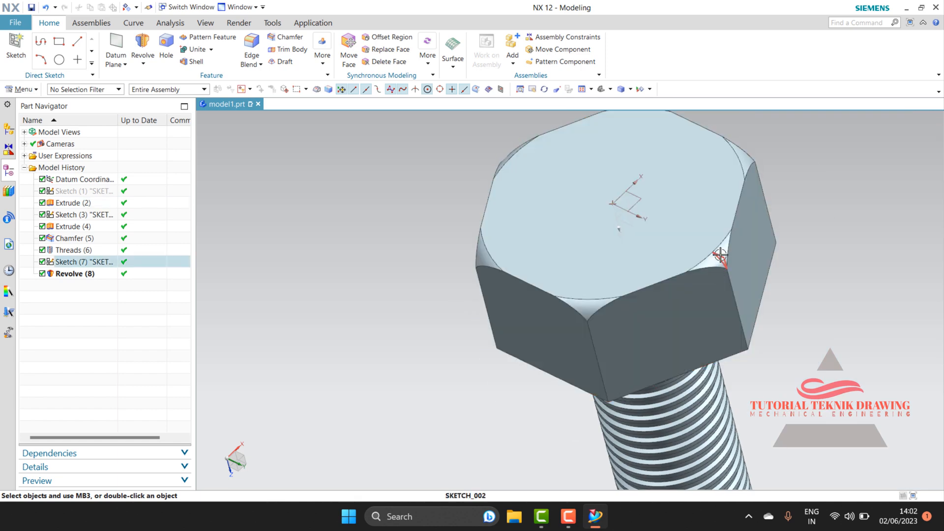
right_click(715, 253)
click(779, 26)
scroll(634, 211, down, 1)
scroll(635, 211, up, 3)
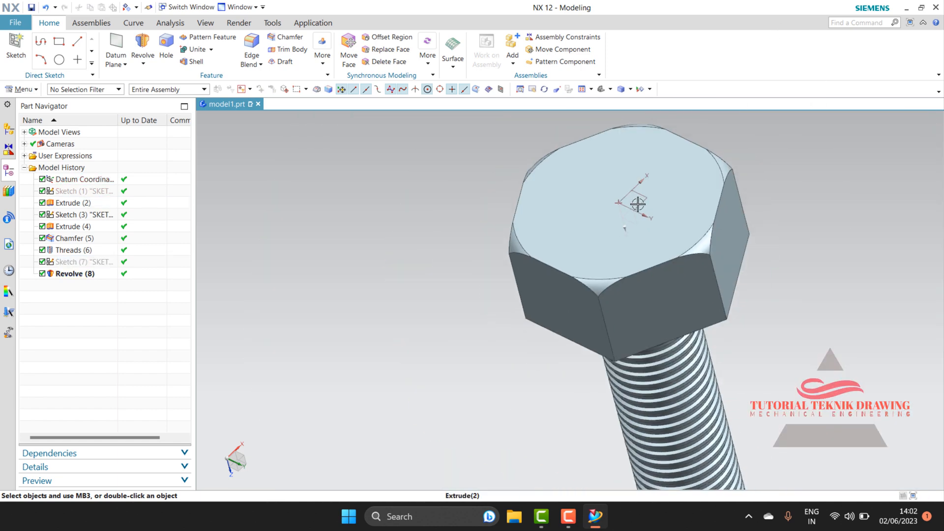
Step: Hide the circle sketch where the threaded shaft meets the underside of the head
click(544, 89)
drag(632, 229, 611, 174)
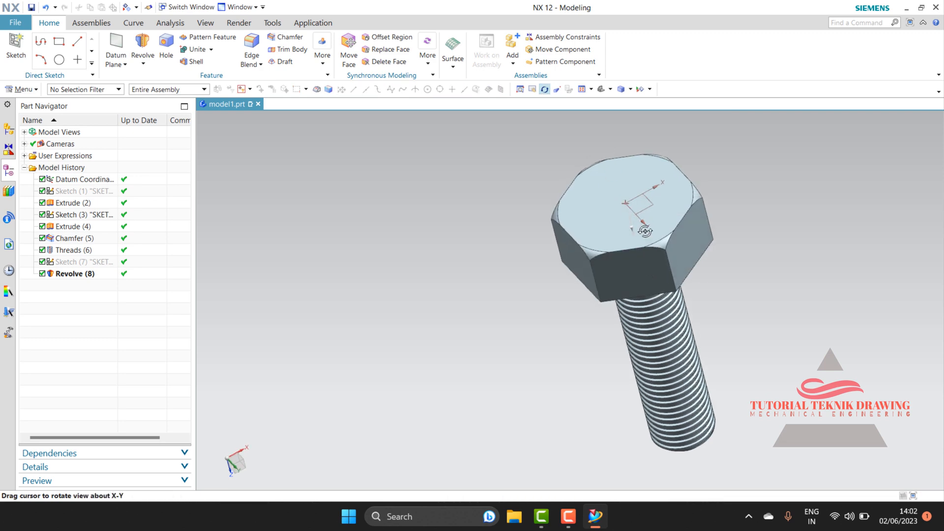
drag(645, 230, 678, 180)
scroll(597, 226, up, 3)
scroll(596, 226, down, 5)
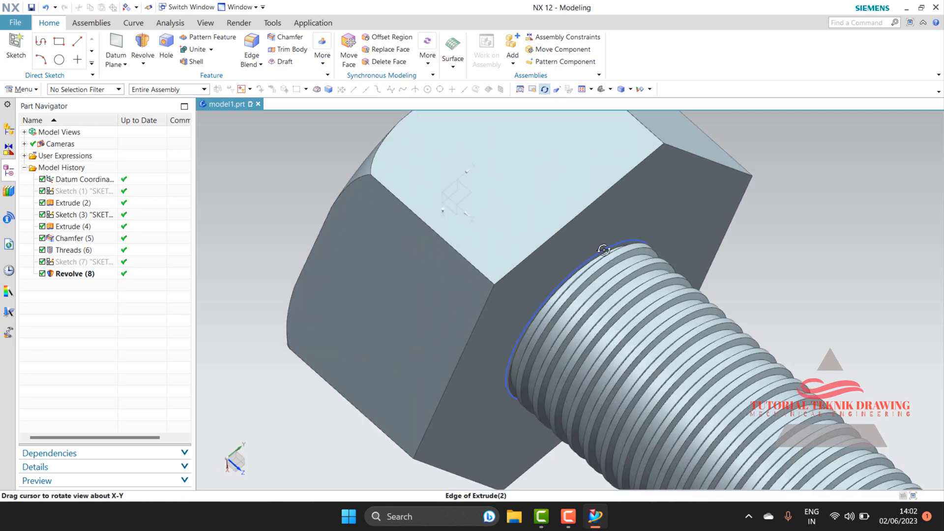
key(Escape)
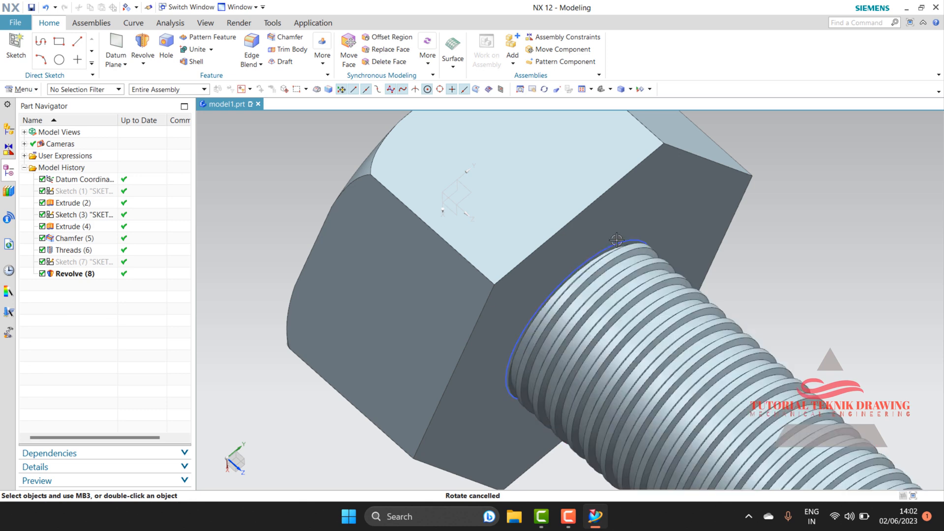
right_click(616, 239)
click(645, 259)
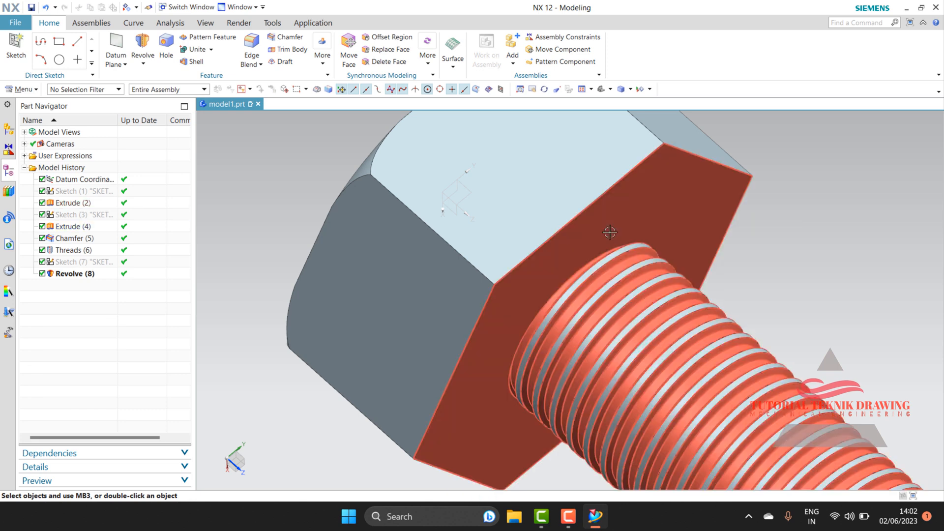
Step: Start a new sketch on the underside face of the hexagonal head
scroll(610, 232, up, 3)
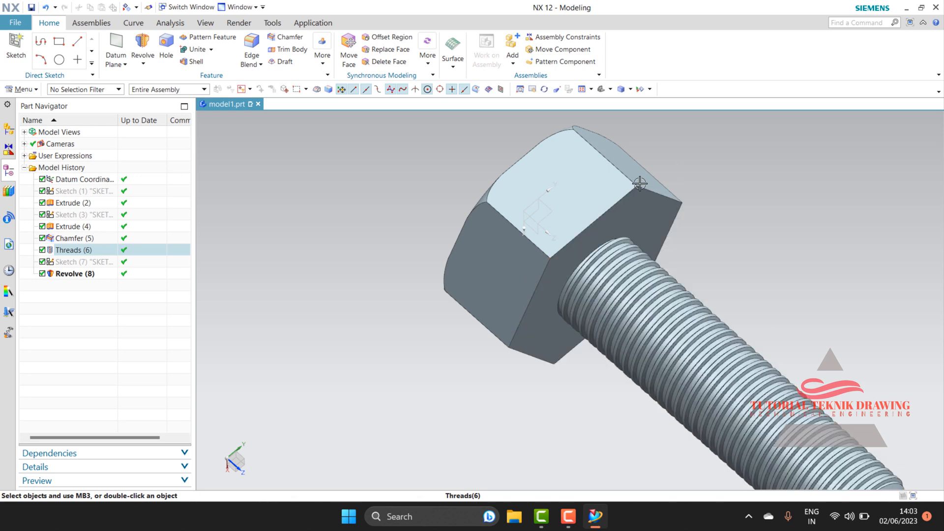
click(15, 49)
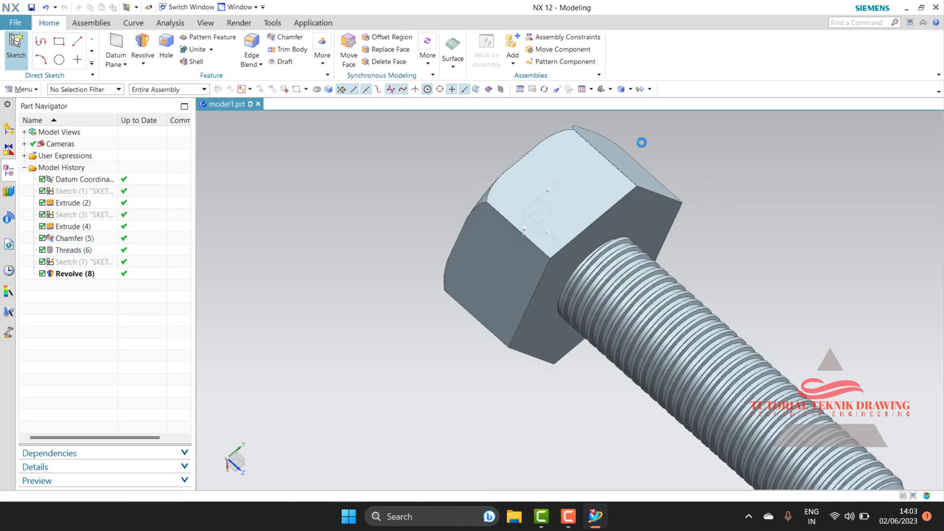
click(637, 210)
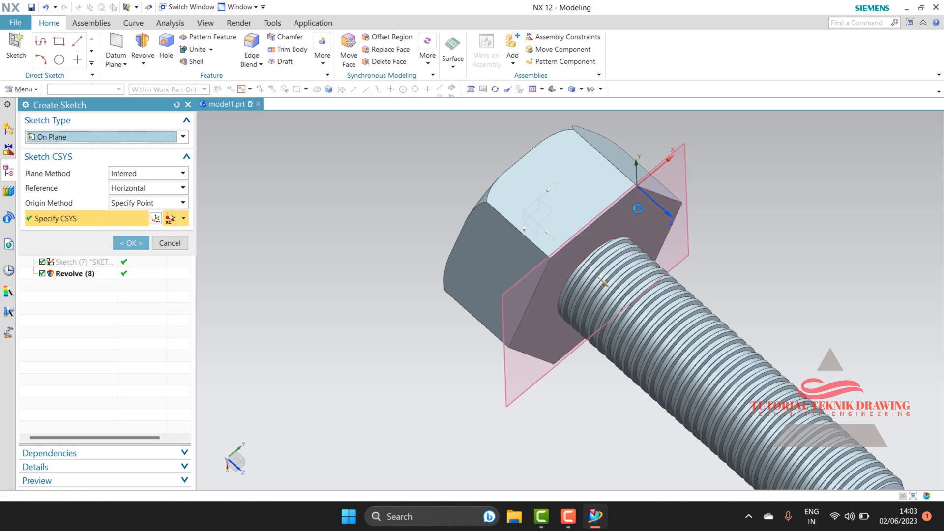
click(129, 242)
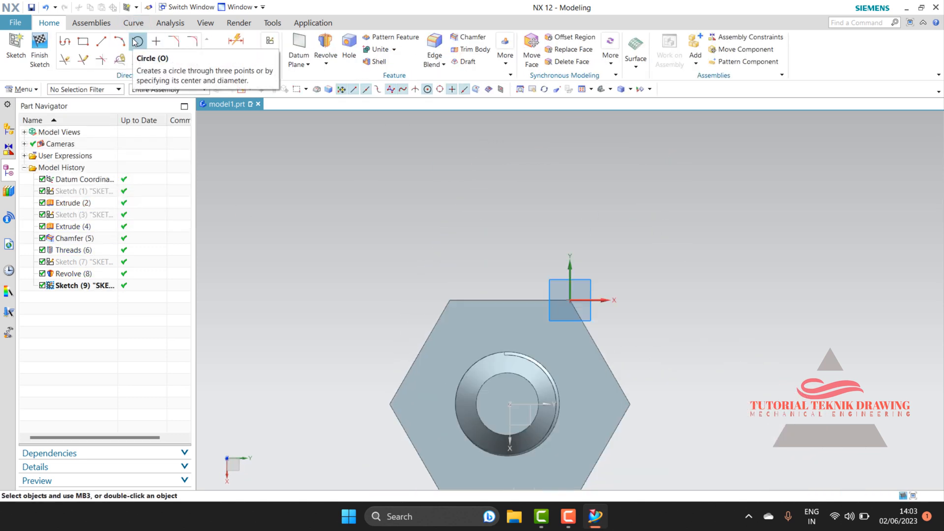
Step: Sketch a circle centred on the shaft axis and passing through the hexagon's corners, and finish the sketch
click(136, 42)
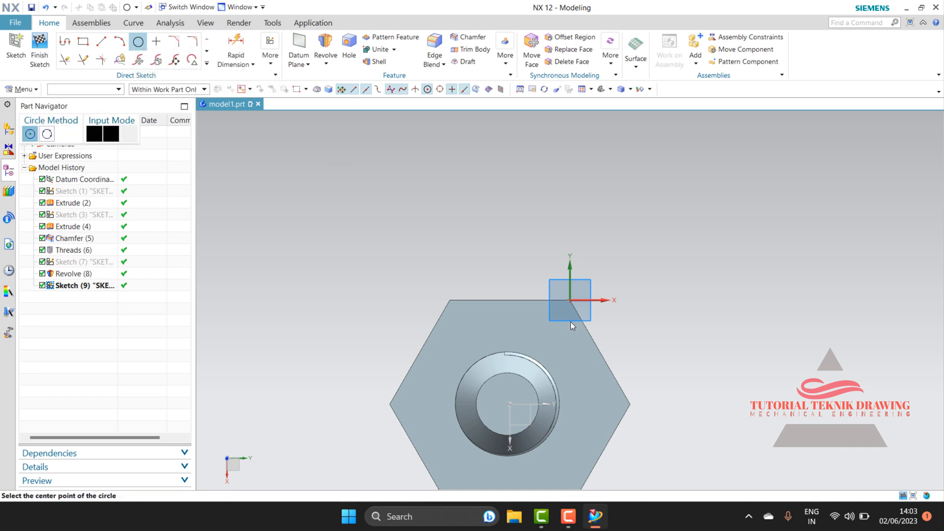
click(509, 404)
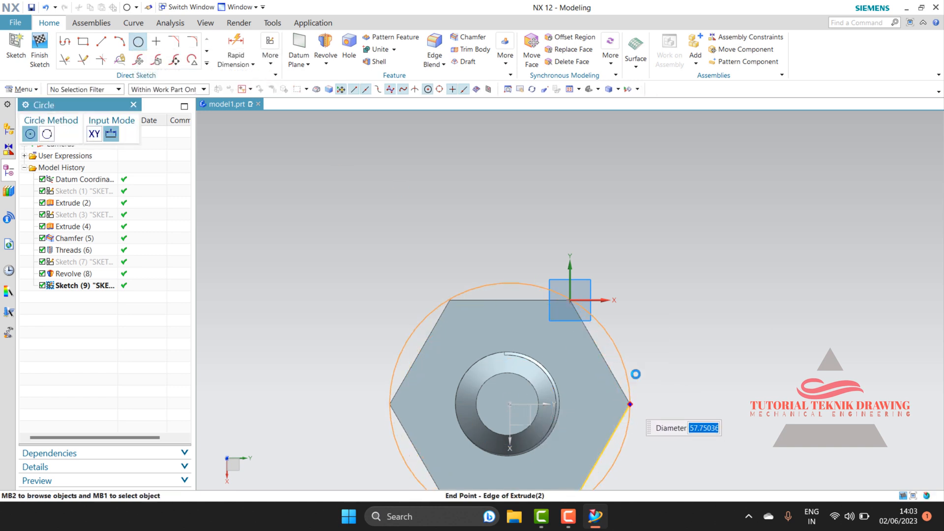
click(631, 407)
click(688, 419)
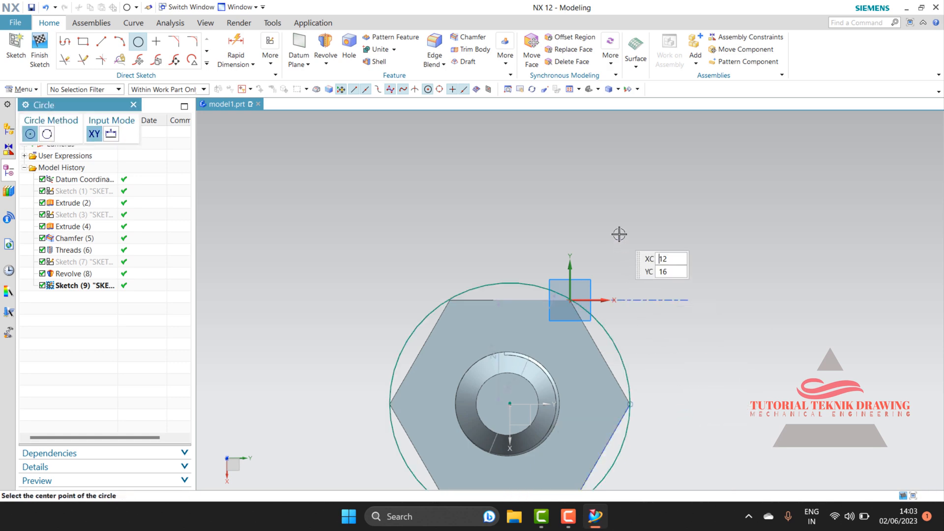
scroll(620, 234, up, 1)
scroll(470, 120, up, 1)
scroll(468, 134, down, 2)
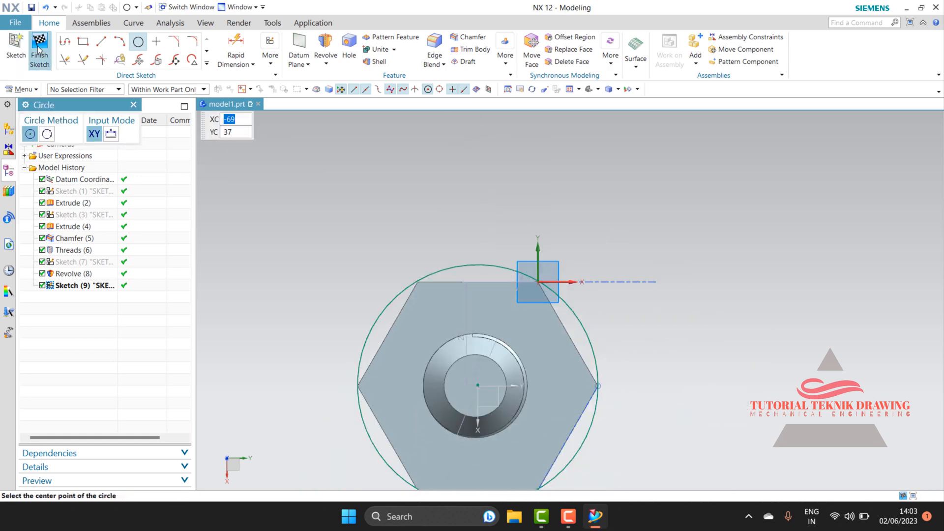
click(39, 44)
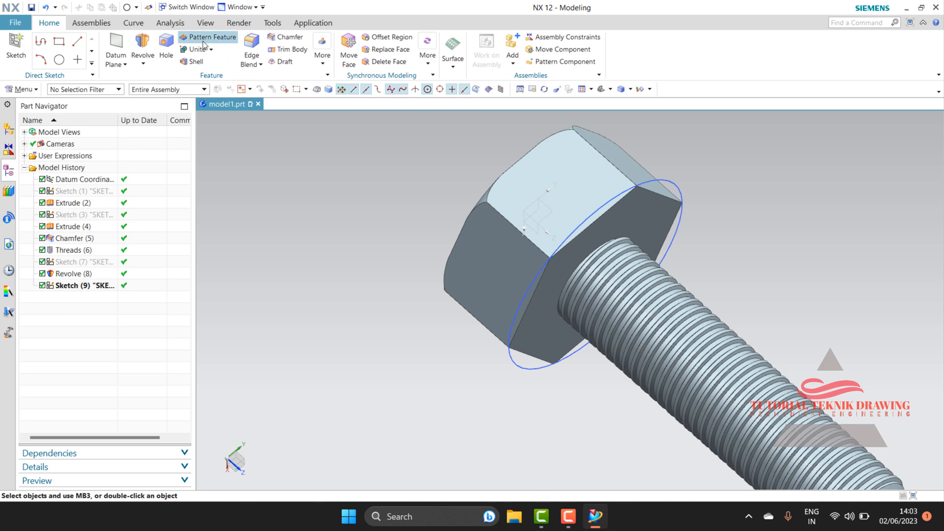
Step: Extrude the circle from 0 to 1 mm along the shaft, united with the bolt body, as a thin flange
click(143, 63)
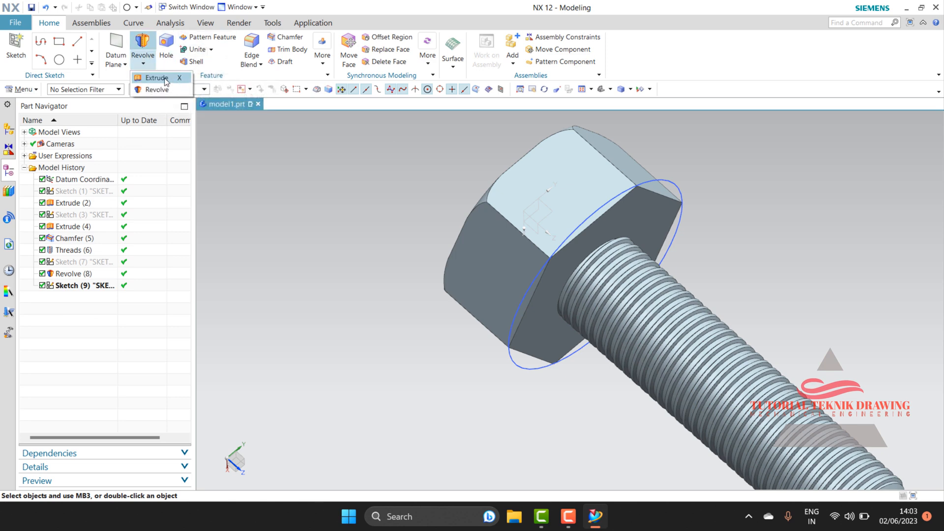
click(156, 78)
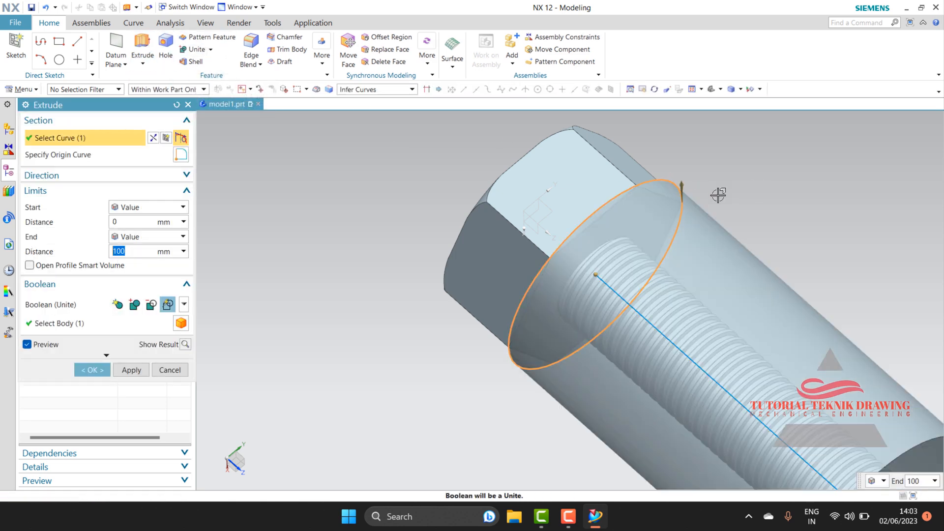
click(127, 222)
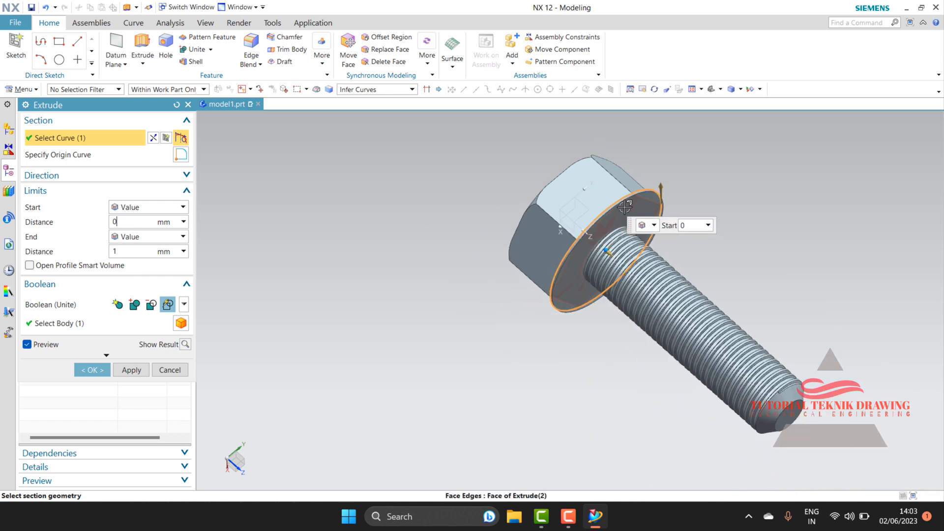
click(93, 372)
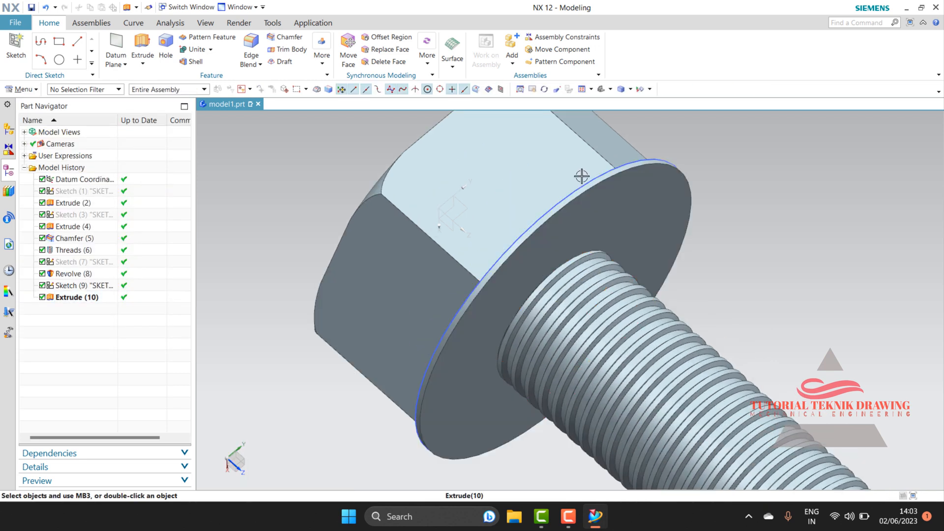
Step: Hide the circle sketch at the edge of the flange under the head
scroll(583, 178, up, 5)
scroll(581, 197, up, 3)
right_click(578, 209)
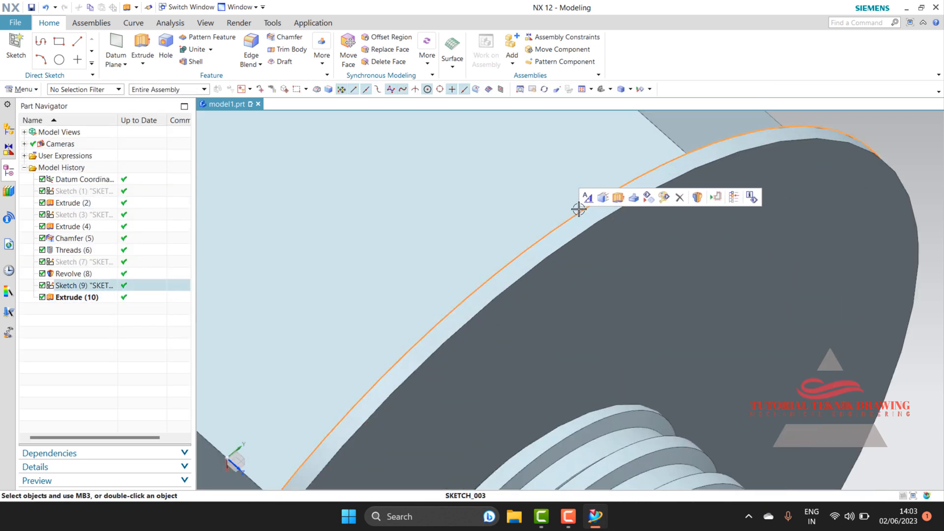
key(Escape)
key(Escape)
scroll(617, 196, down, 10)
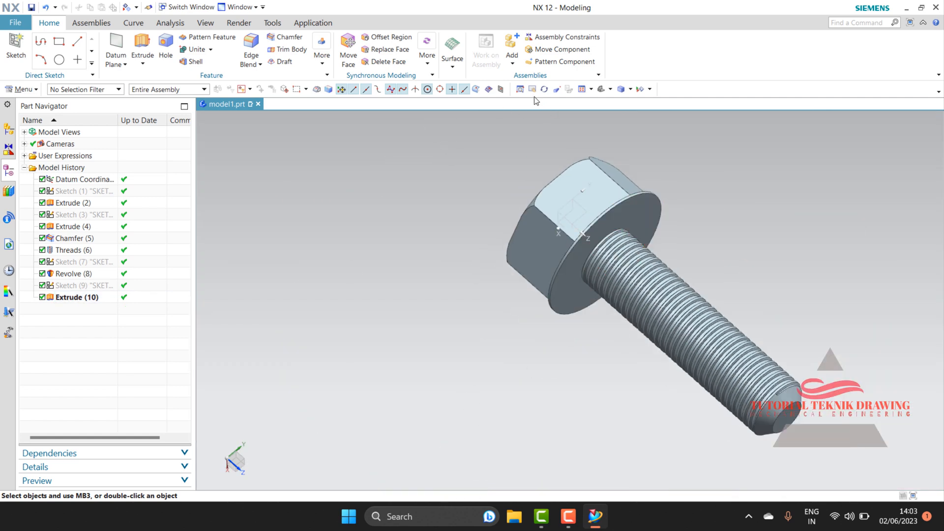
Step: Examine the flanged bolt's head and threaded shaft from another angle
click(544, 89)
drag(598, 180, 549, 179)
scroll(651, 224, up, 3)
scroll(548, 179, up, 2)
scroll(531, 181, down, 3)
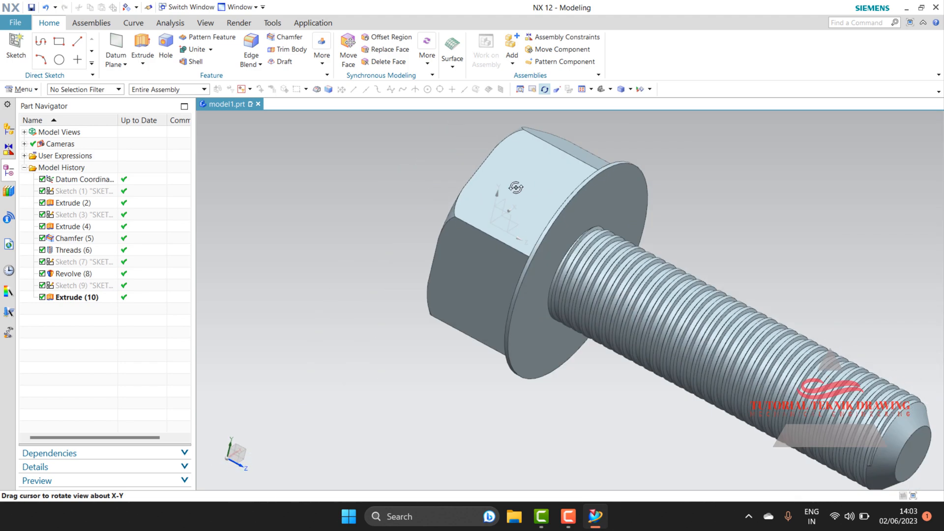
scroll(524, 193, down, 3)
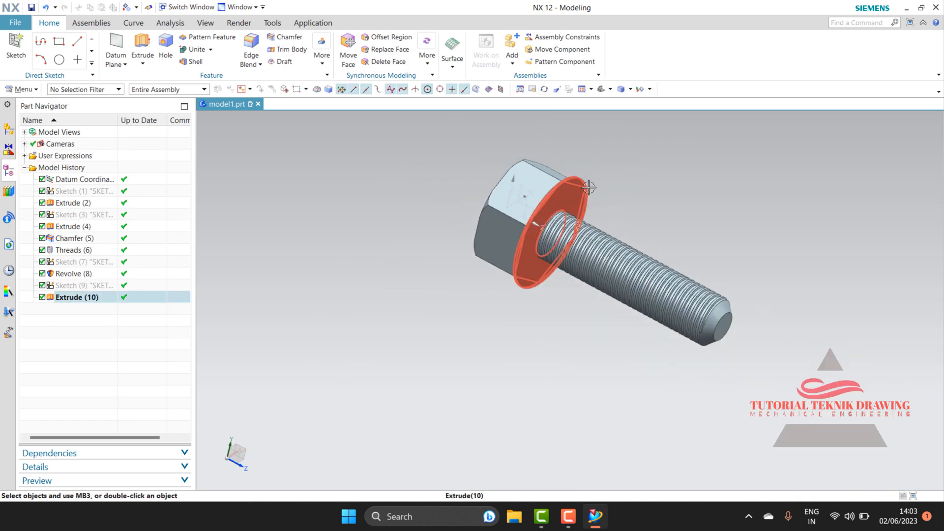
Step: Enter the Studio rendering task and apply the Aluminum material from the Metal system materials to the bolt
click(239, 22)
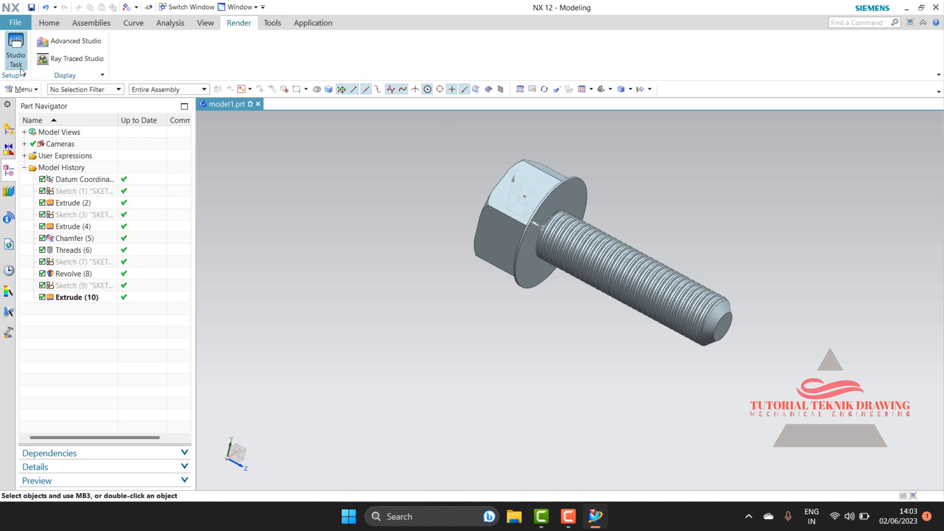
click(16, 49)
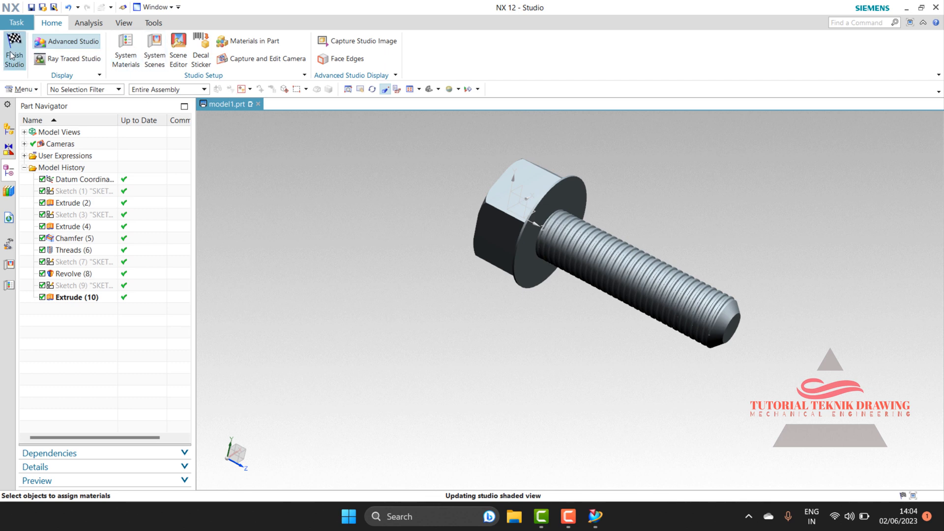
click(125, 58)
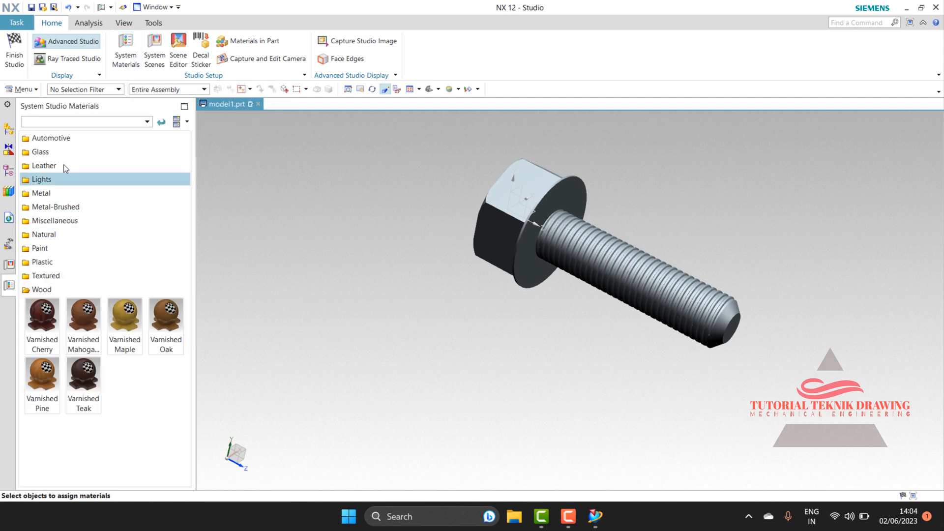
click(75, 194)
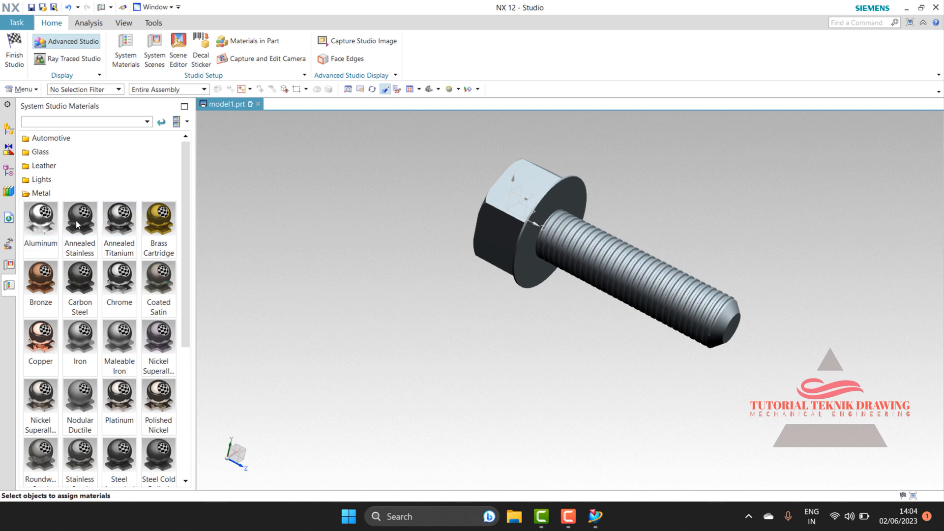
drag(40, 224, 502, 207)
scroll(641, 203, up, 2)
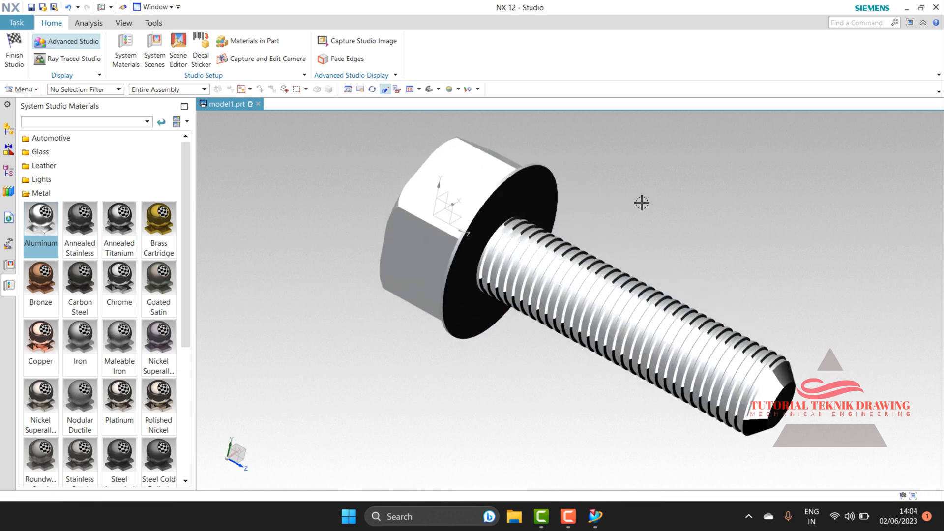
Step: Open the Ray Traced Studio preview of the bolt and switch its rendering mode
click(84, 59)
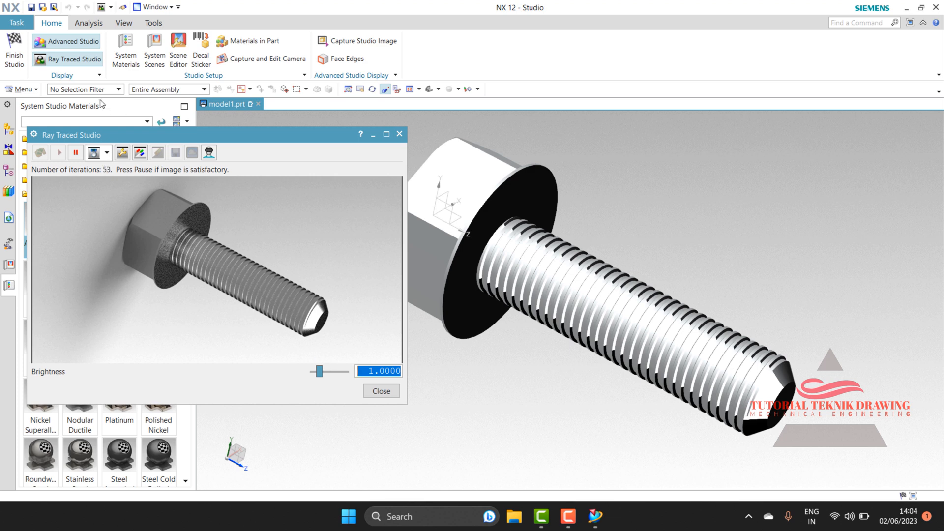
click(107, 153)
click(93, 169)
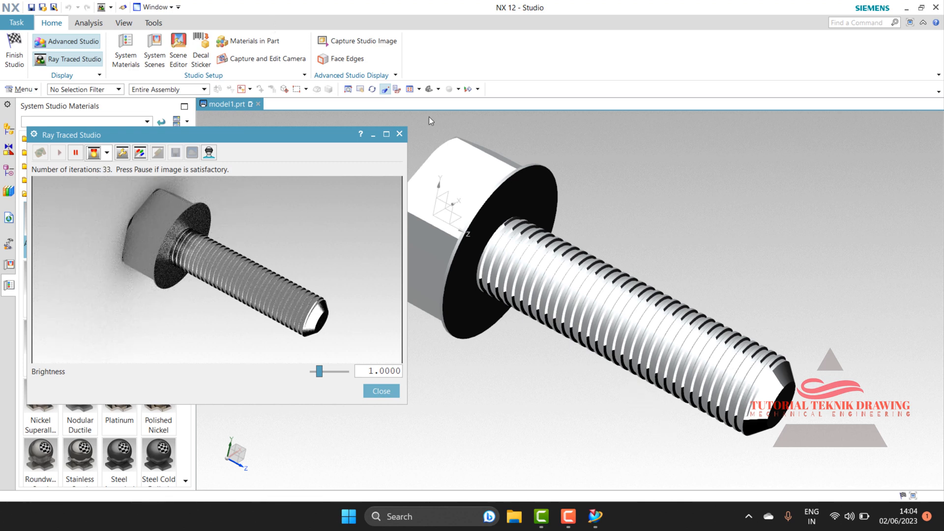
Step: Examine the ray-traced aluminum bolt from several angles and close the preview
click(373, 89)
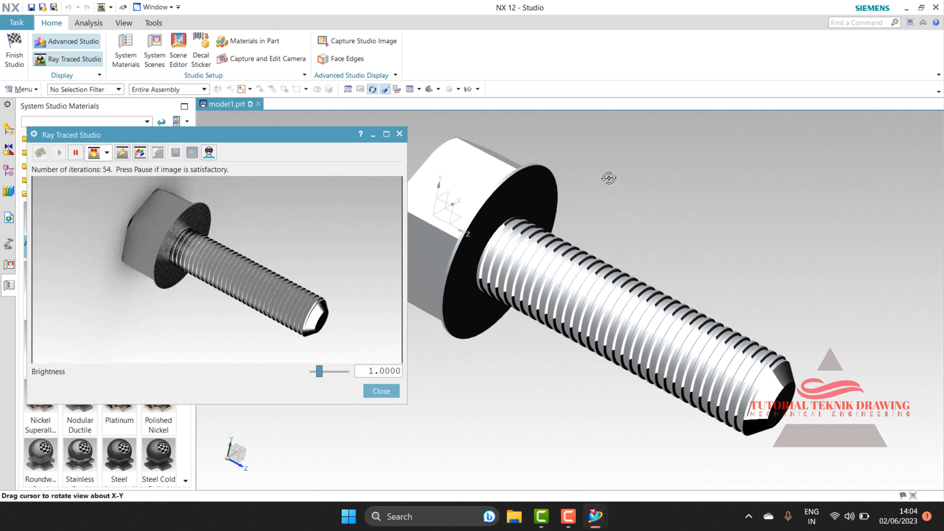
mouse_move(591, 163)
mouse_down()
mouse_move(600, 205)
mouse_move(634, 231)
mouse_move(611, 255)
mouse_move(636, 270)
mouse_move(667, 319)
mouse_move(522, 191)
mouse_up()
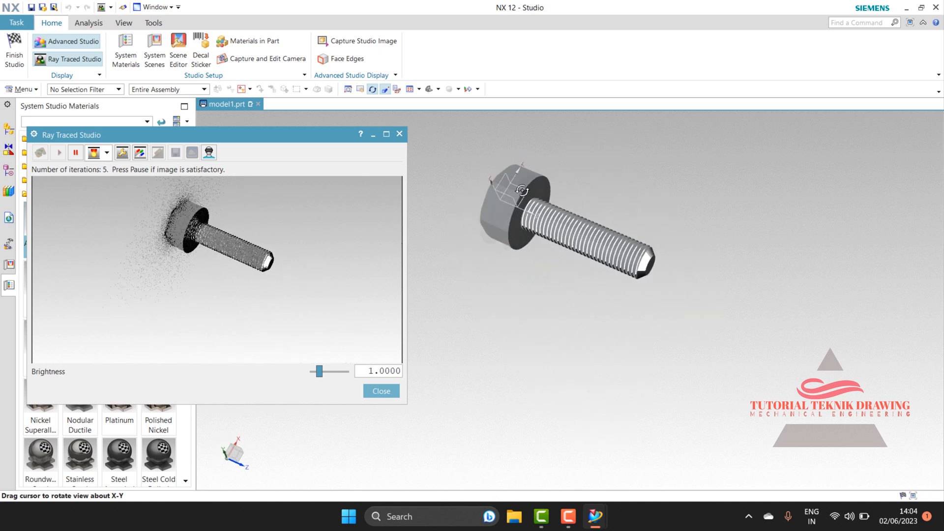
click(559, 201)
scroll(543, 187, up, 2)
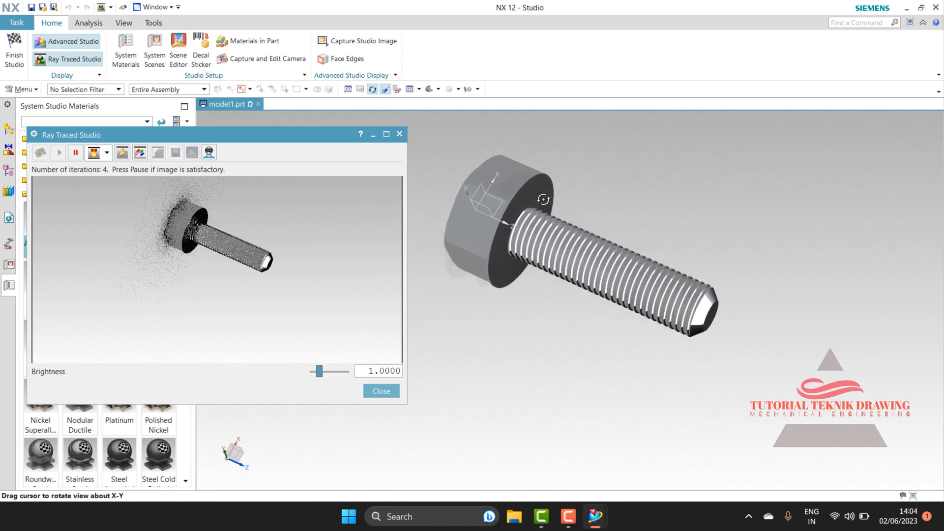
mouse_move(543, 199)
mouse_down()
mouse_move(560, 249)
mouse_move(585, 236)
mouse_move(586, 244)
mouse_up()
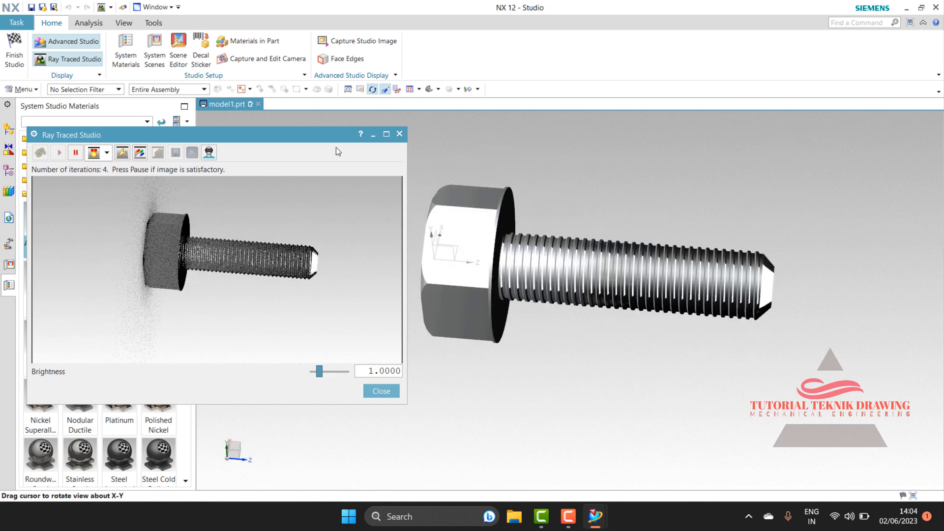
click(399, 134)
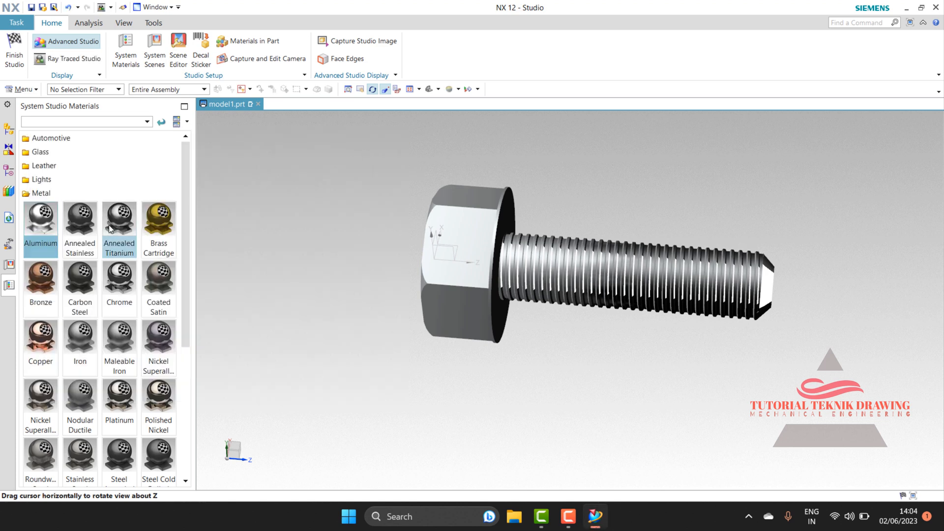
Step: Apply the Annealed Stainless metal material to the bolt and reopen its ray-traced preview
drag(81, 226, 477, 251)
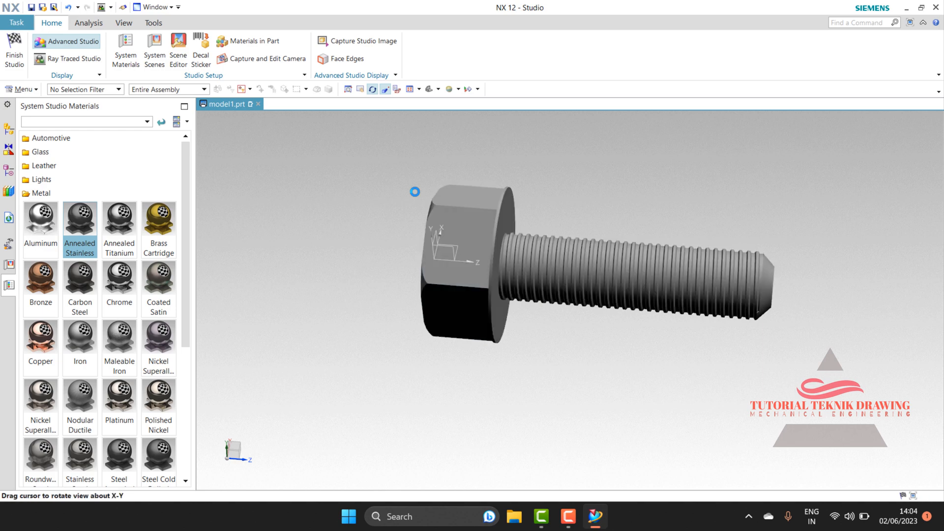
click(74, 59)
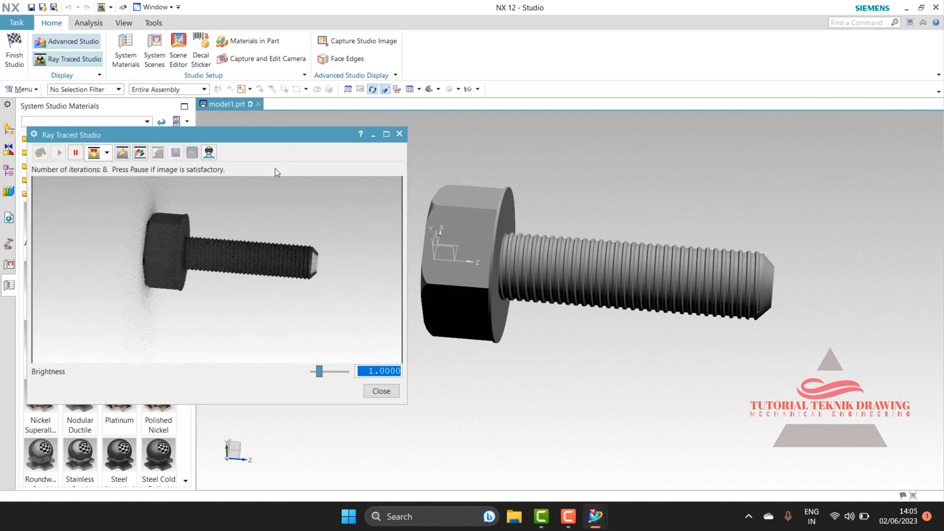
scroll(261, 282, up, 3)
scroll(586, 286, up, 1)
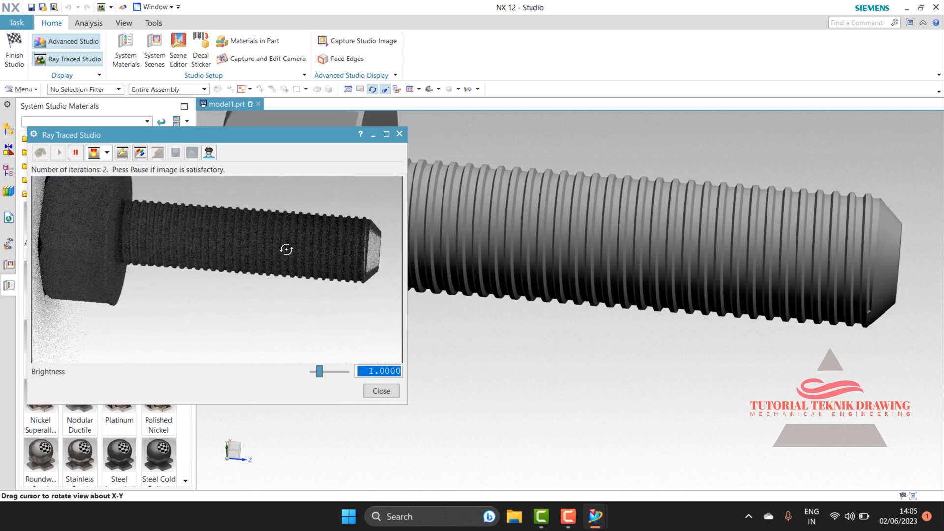
scroll(270, 226, down, 2)
Step: Raise the ray-traced preview's brightness to 2.97 and check the rendered bolt
drag(322, 373, 326, 373)
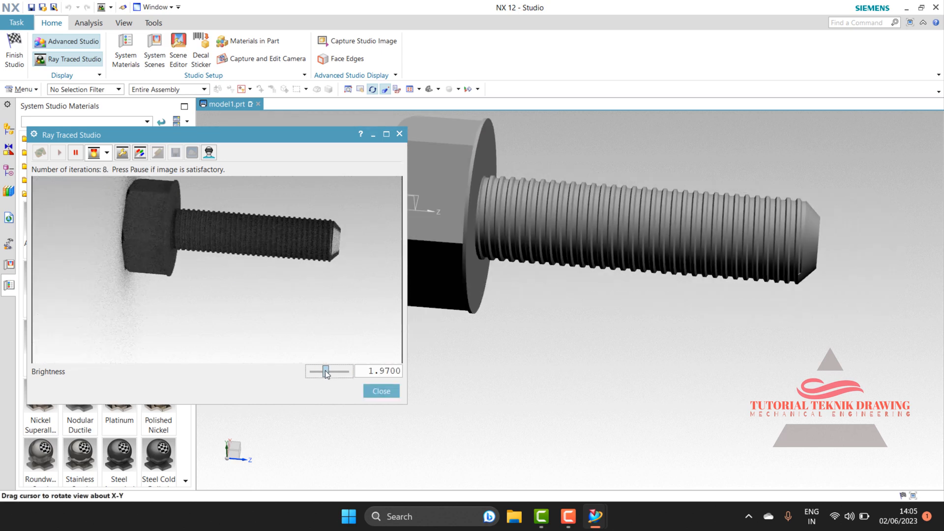
click(333, 371)
scroll(484, 301, up, 2)
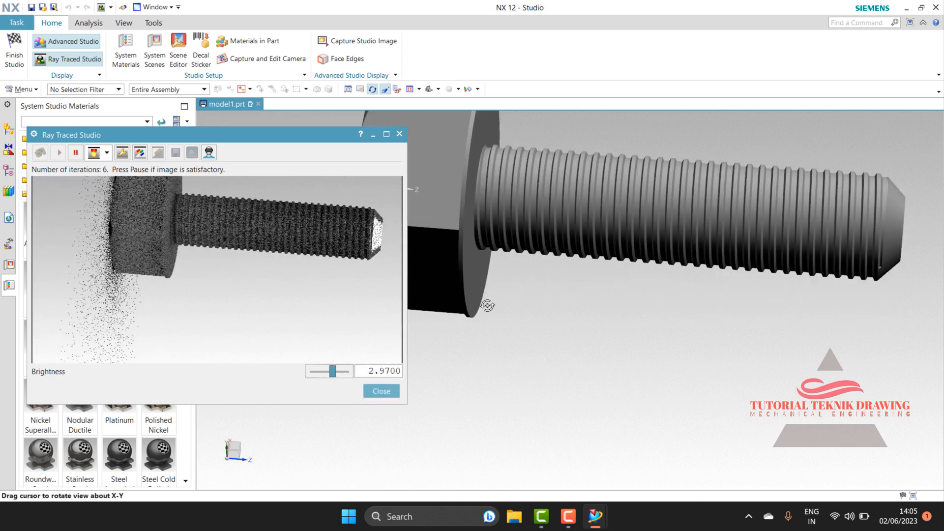
scroll(456, 326, down, 1)
scroll(579, 337, down, 1)
scroll(456, 303, down, 1)
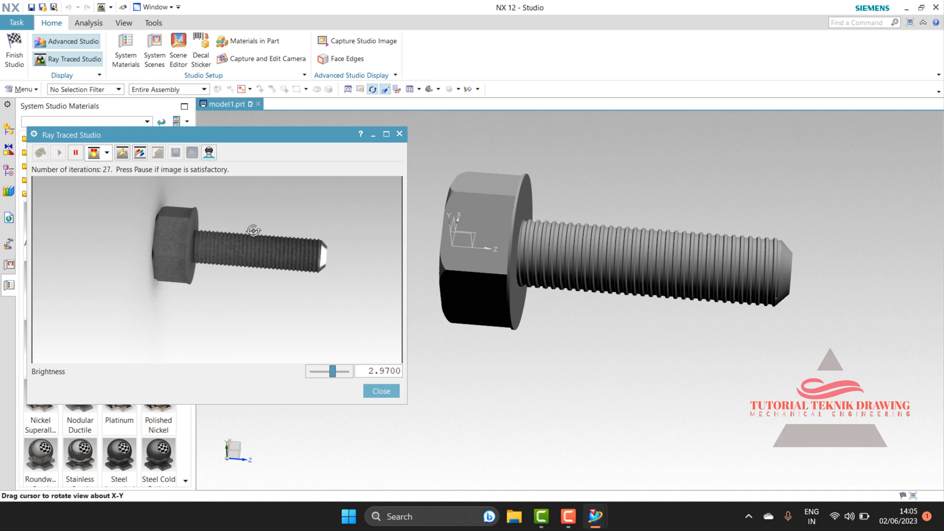
Step: Examine the ray-traced stainless bolt from the shaft end and standing upright on its head
mouse_move(562, 281)
mouse_down()
mouse_move(552, 295)
mouse_move(565, 297)
mouse_up()
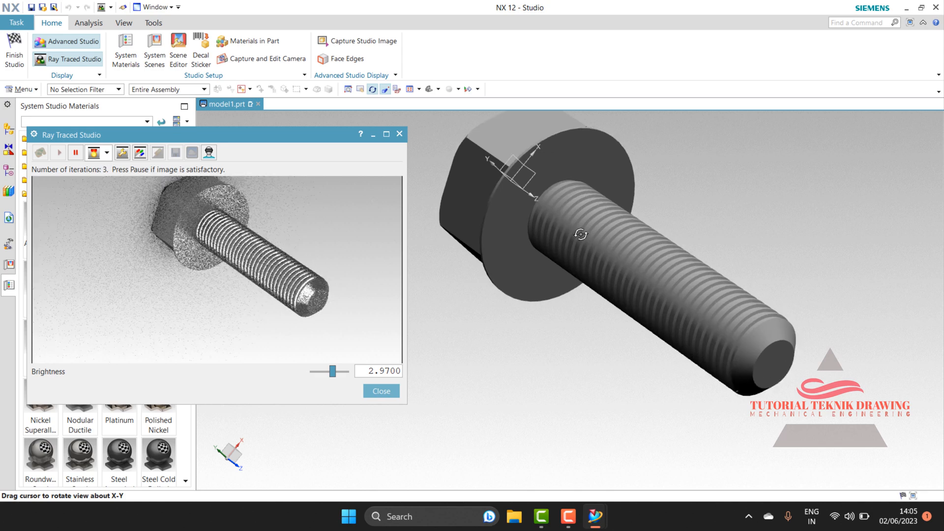
mouse_move(567, 230)
mouse_down()
mouse_move(575, 187)
mouse_move(563, 219)
mouse_up()
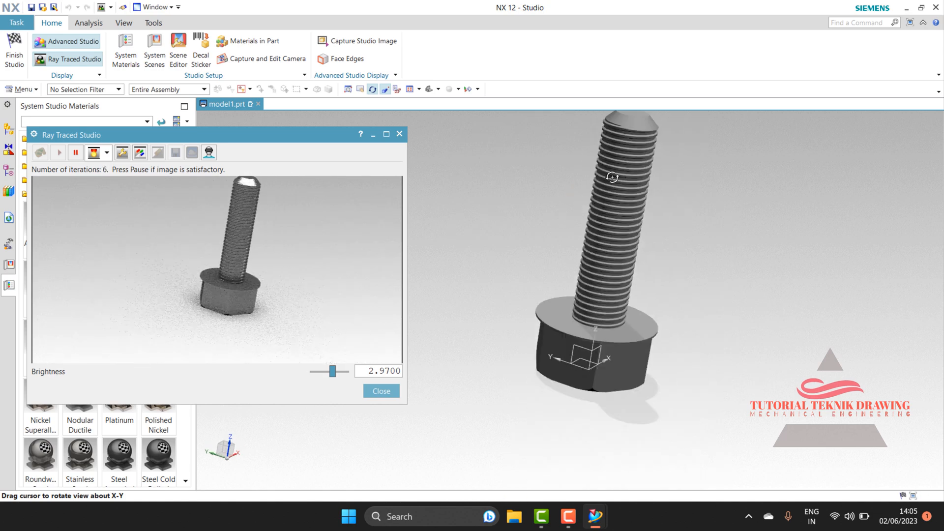
mouse_move(612, 177)
mouse_down()
mouse_move(603, 177)
mouse_move(611, 134)
mouse_up()
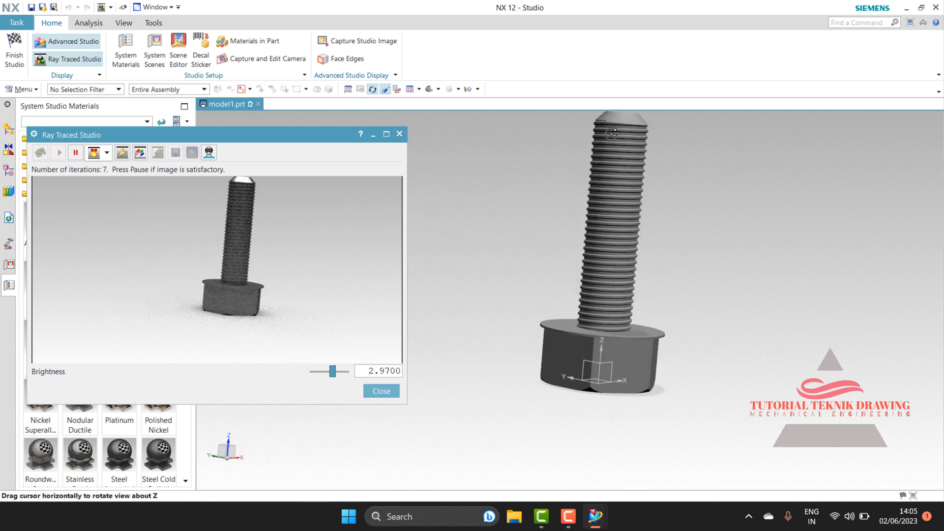